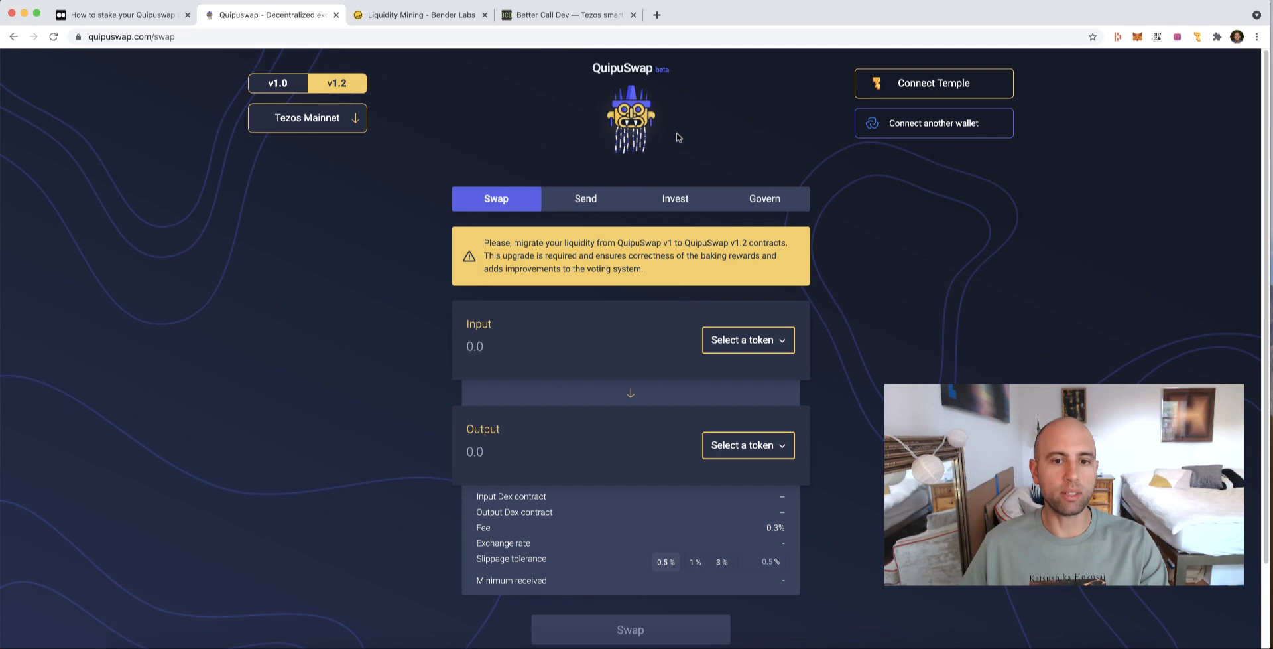
# Open QuipuSwap's Invest form for adding liquidity and set the Tezos deposit to 10 XTZ
pyautogui.click(194, 37)
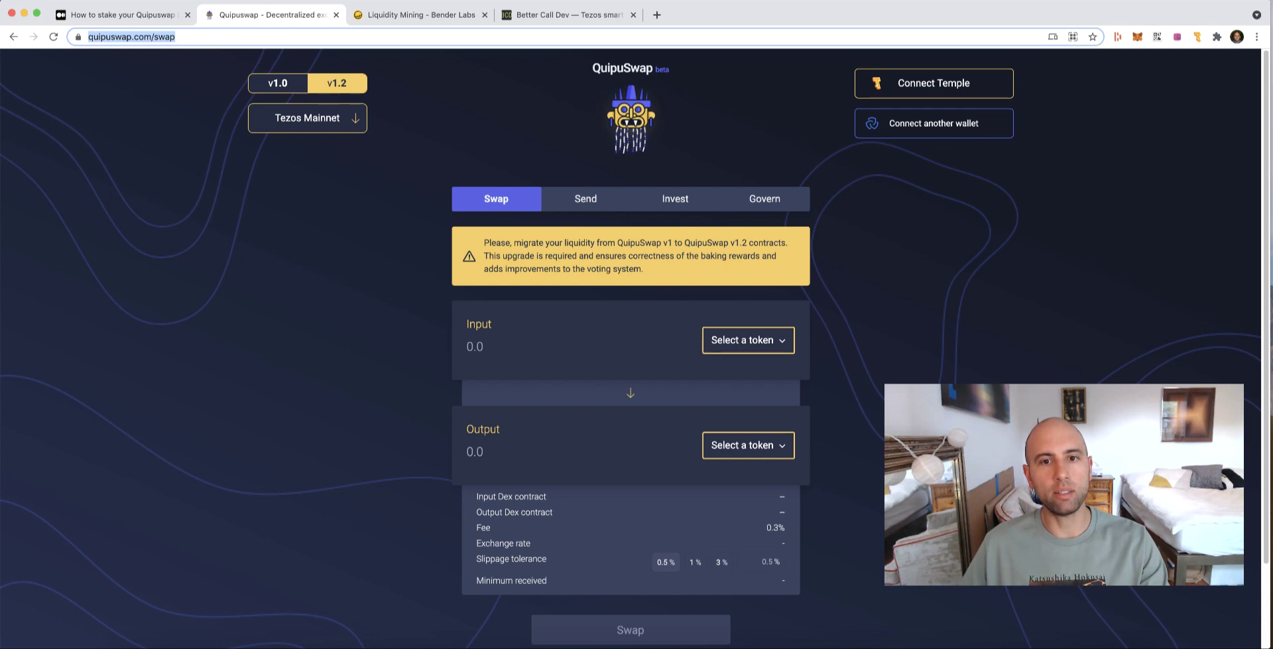
pyautogui.click(683, 199)
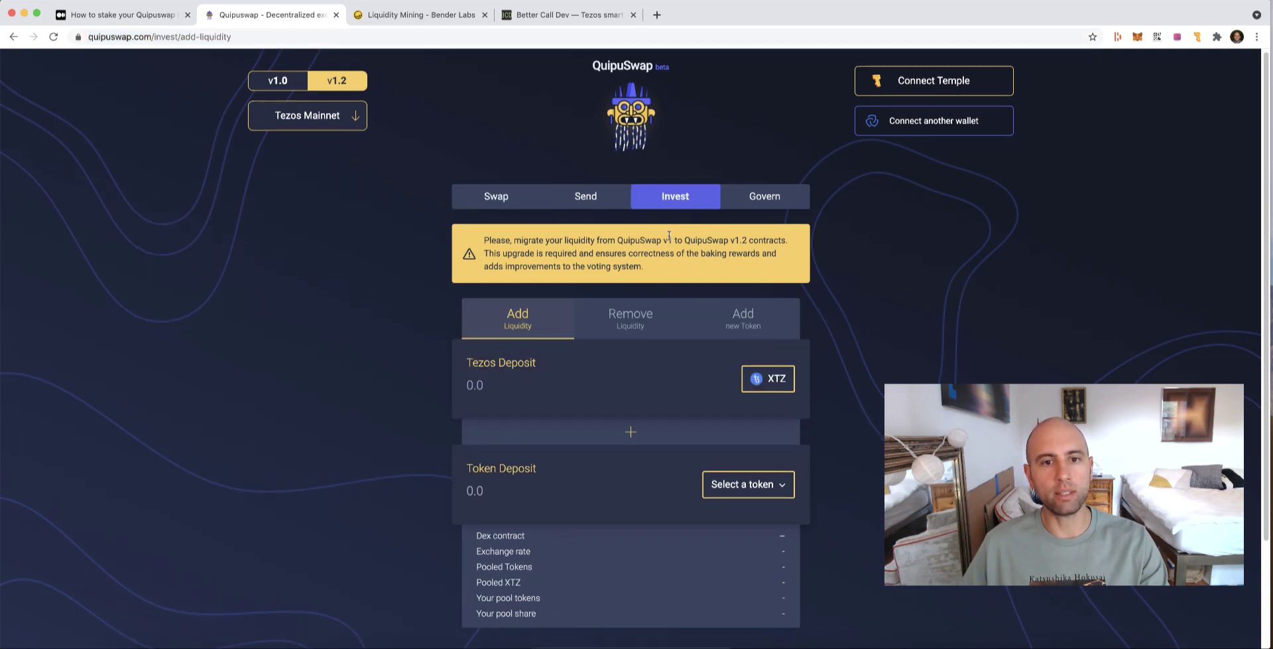
pyautogui.click(579, 388)
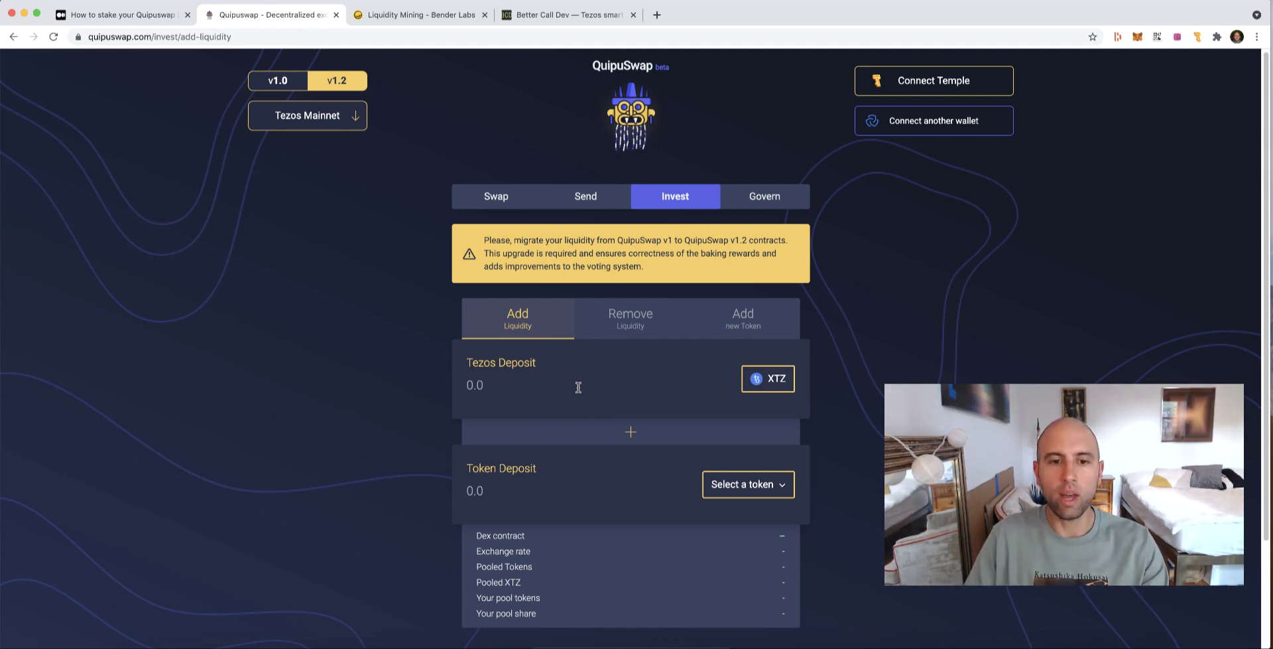
pyautogui.write('10')
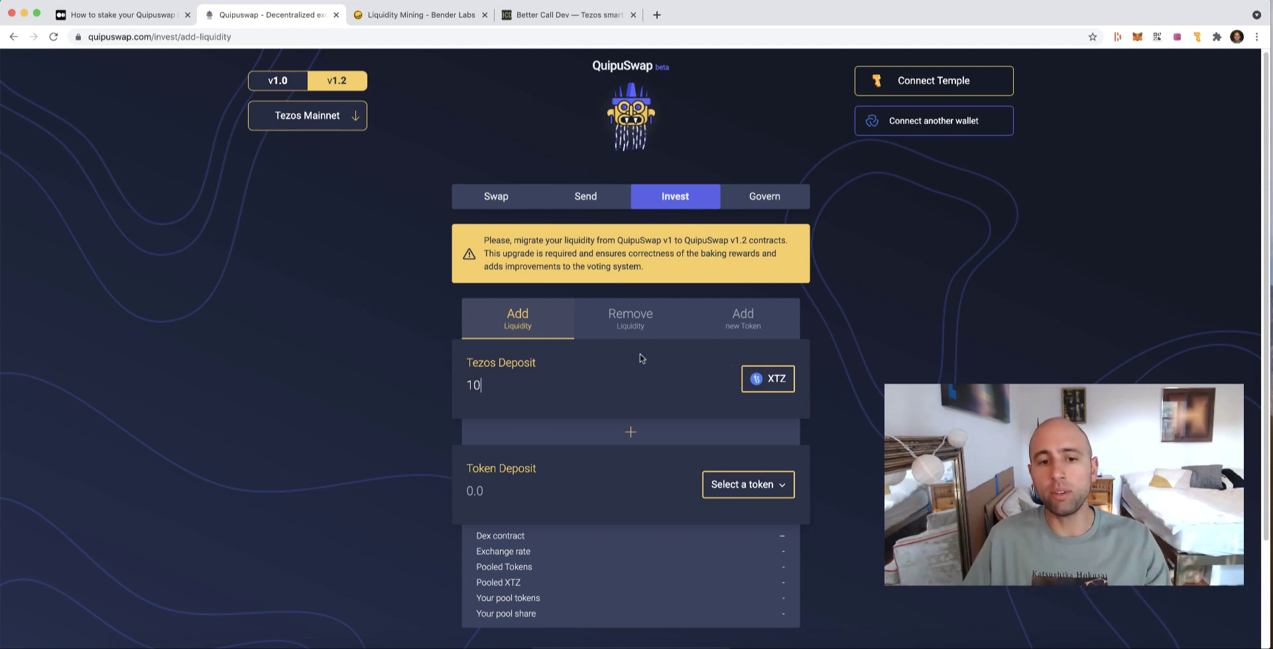
pyautogui.scroll(-3, 604, 410)
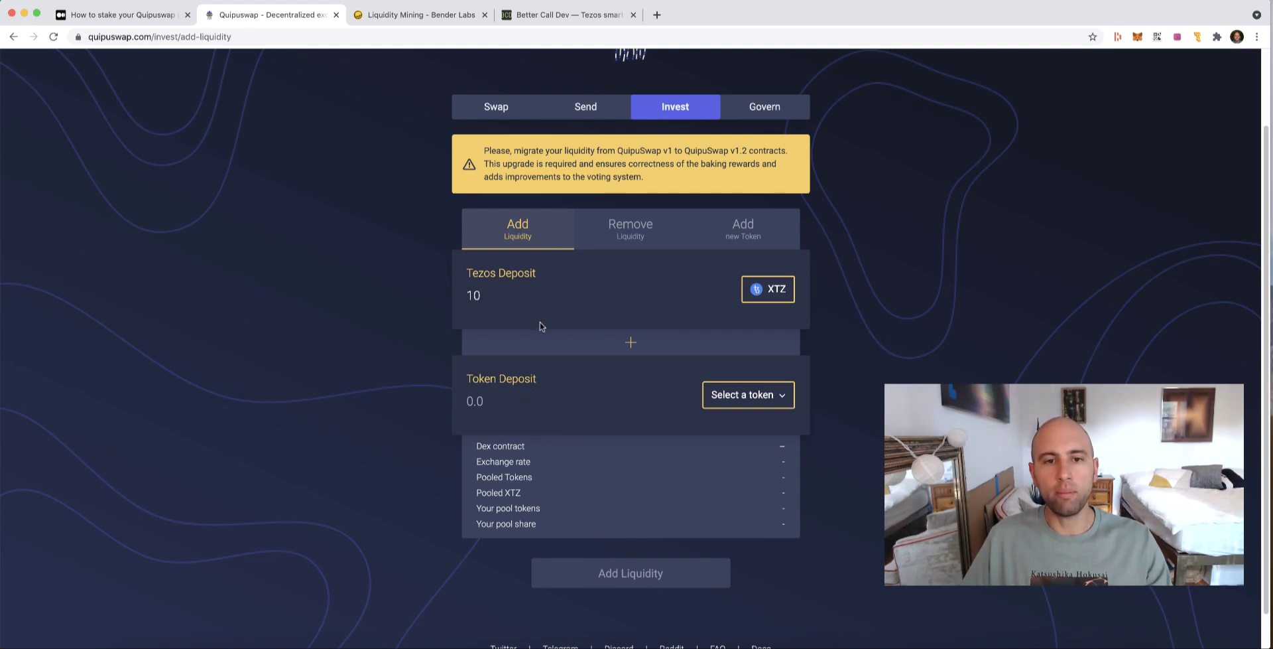
pyautogui.click(507, 295)
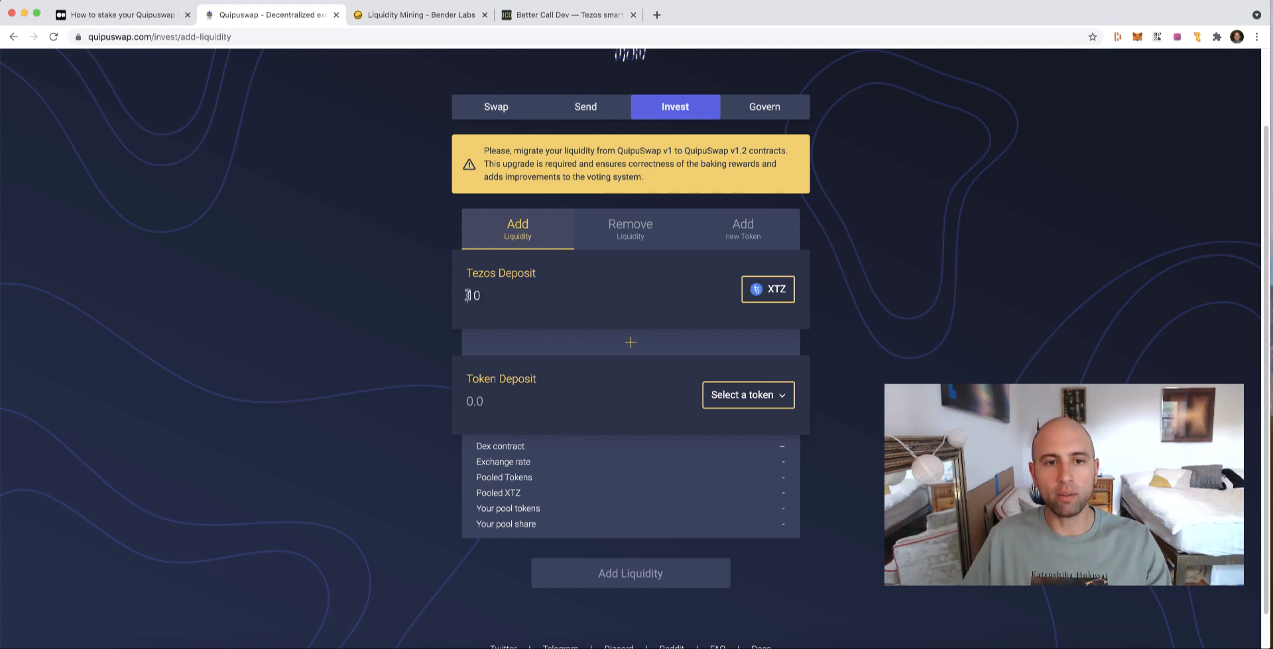
pyautogui.moveTo(467, 295); pyautogui.dragTo(479, 296)
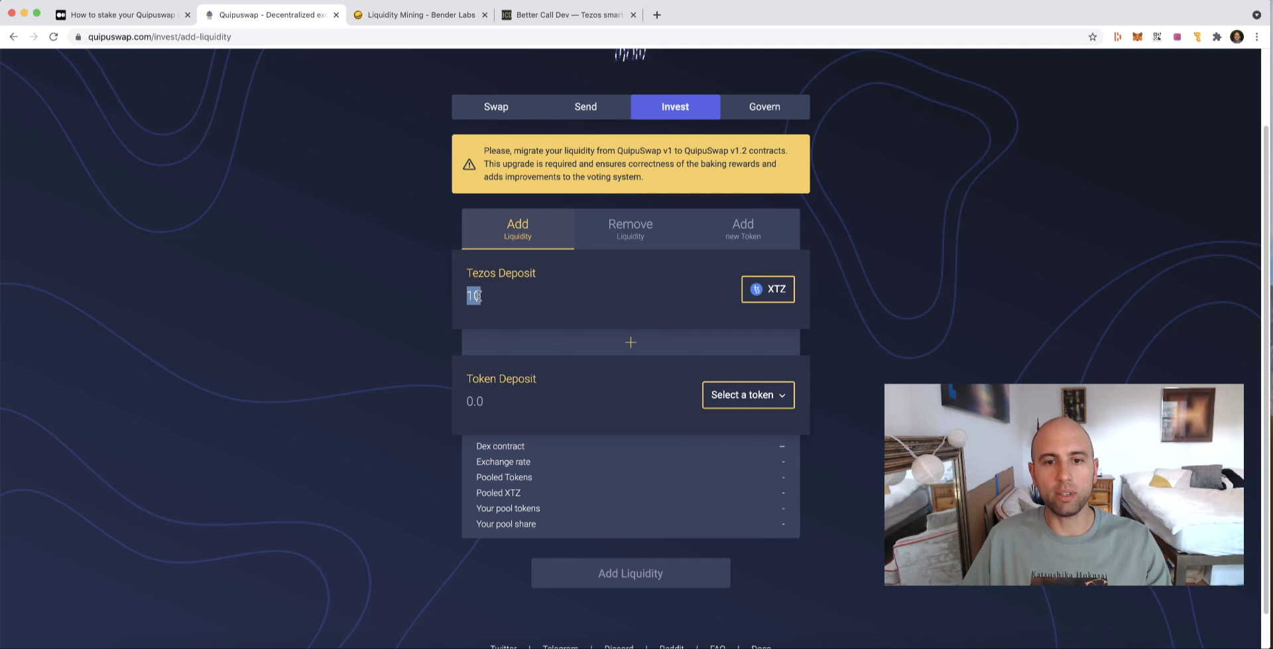
pyautogui.click(526, 401)
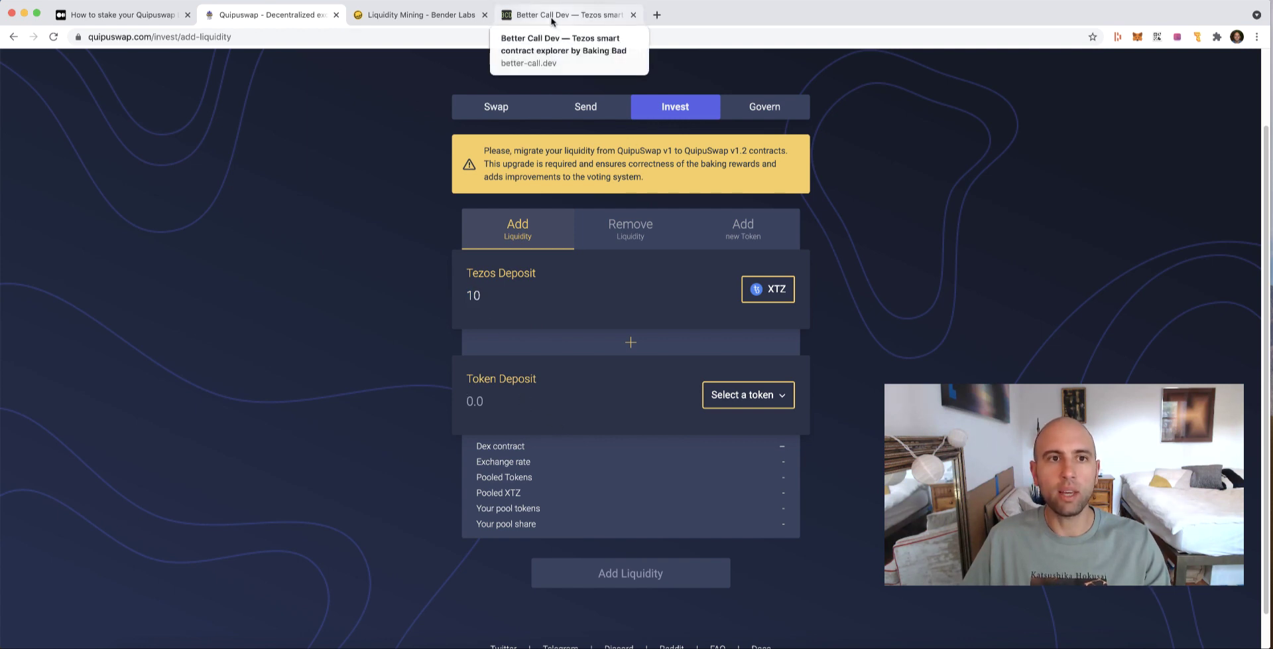
# Switch to Better Call Dev, search for "wrap protocol" and open the mainnet Wrap protocol FA2 tokens contract
pyautogui.click(587, 16)
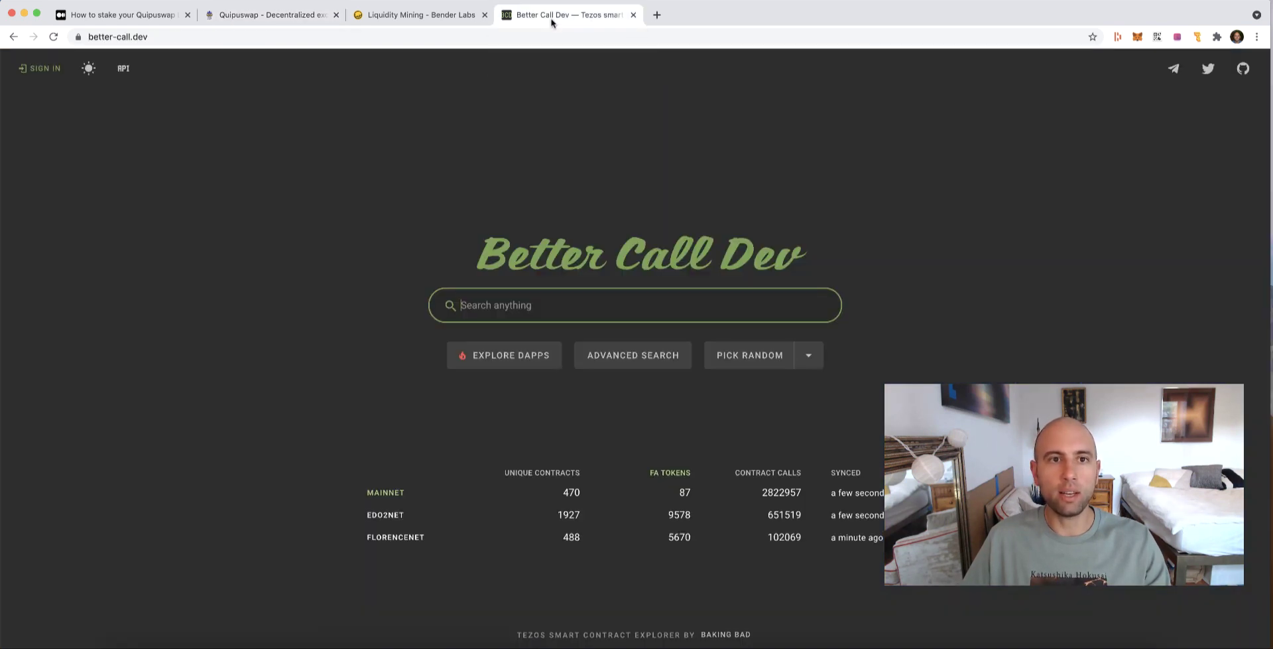
pyautogui.click(515, 304)
pyautogui.write('wraoo')
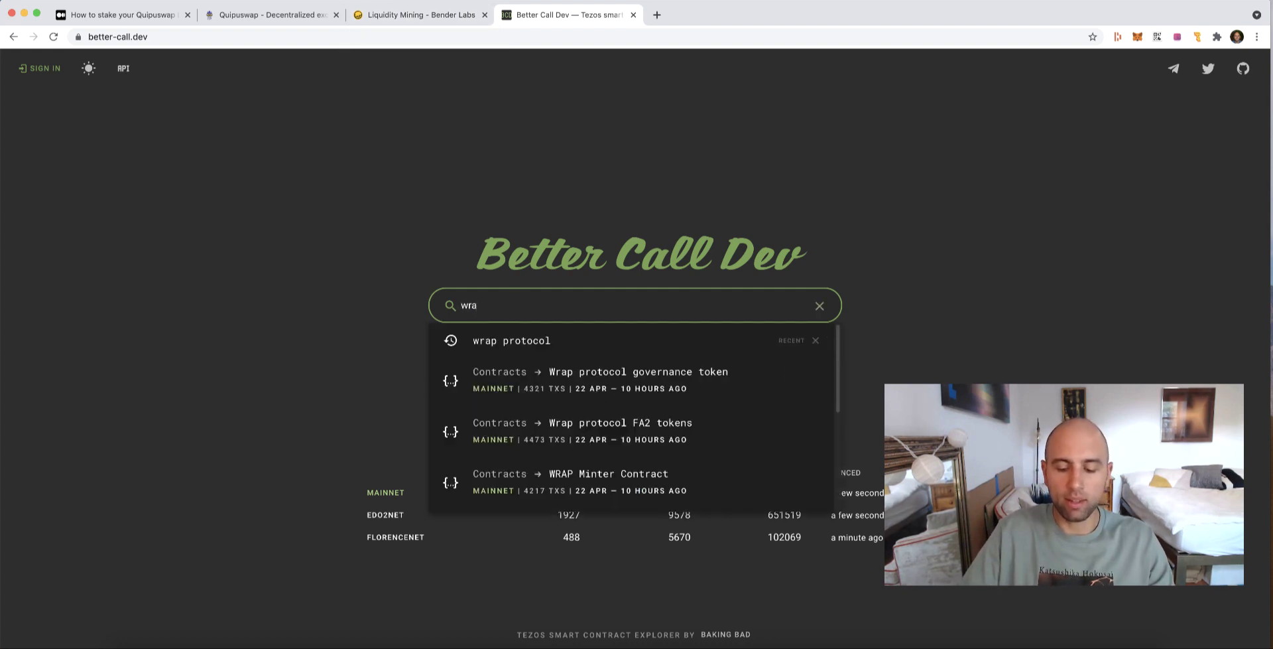
pyautogui.press('BackSpace')
pyautogui.press('BackSpace')
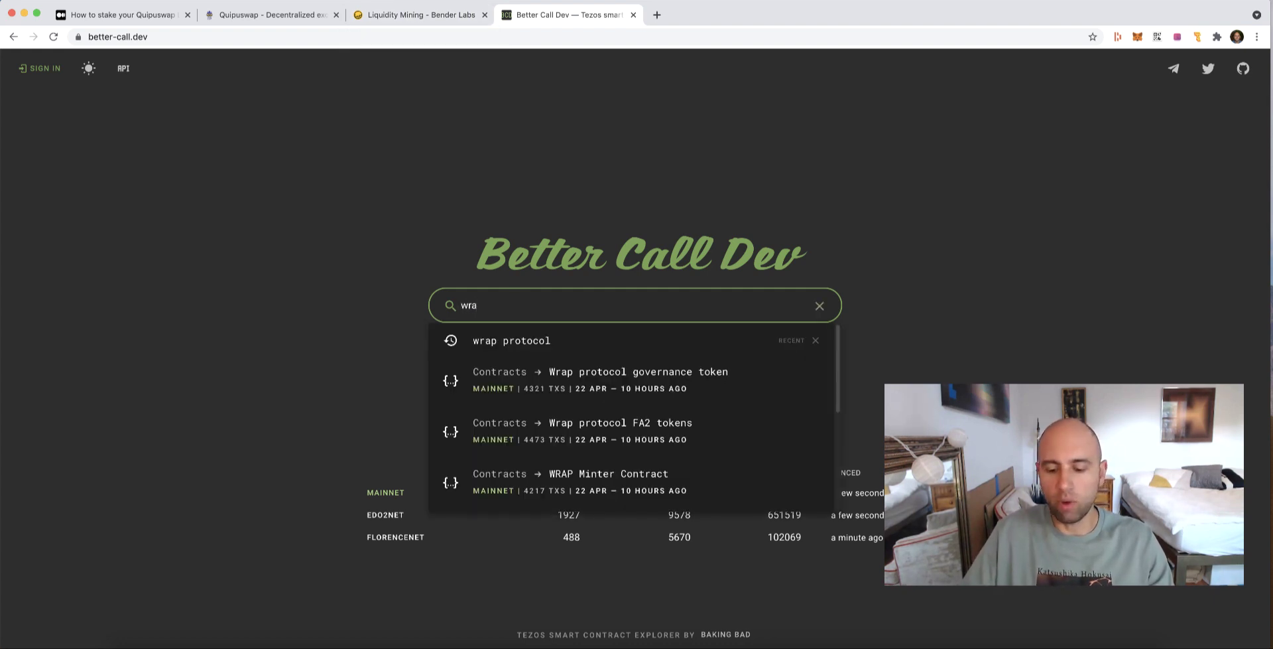
pyautogui.write('p')
pyautogui.click(550, 342)
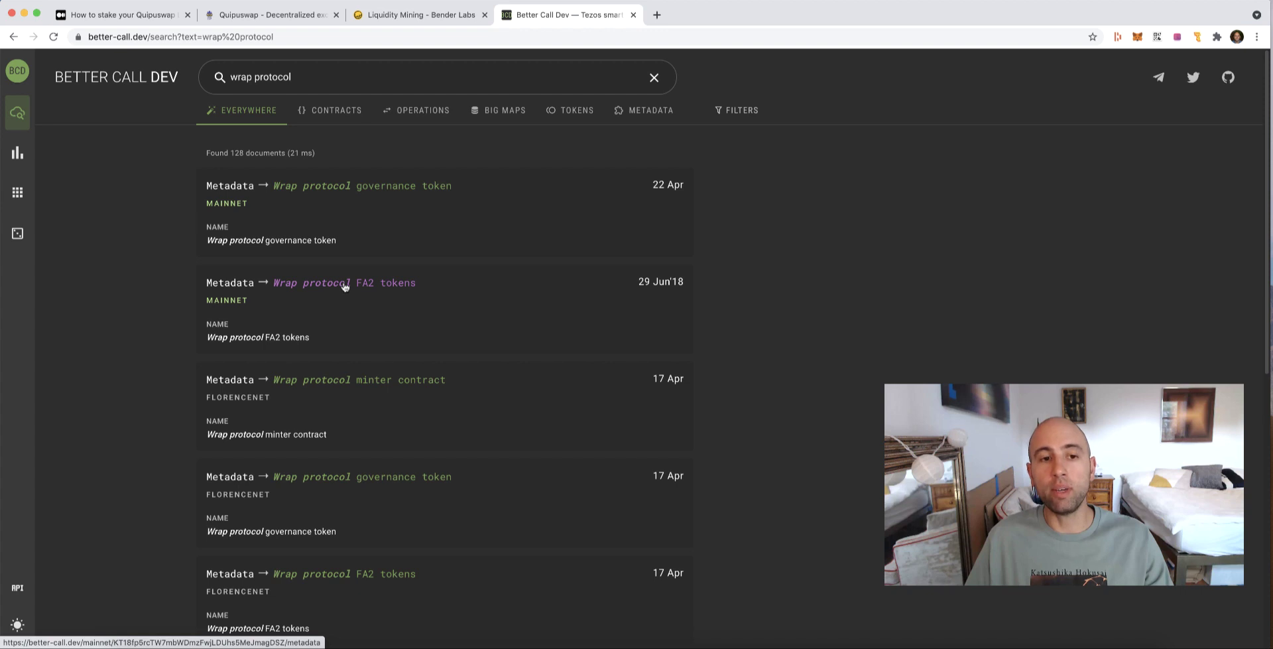
pyautogui.click(345, 286)
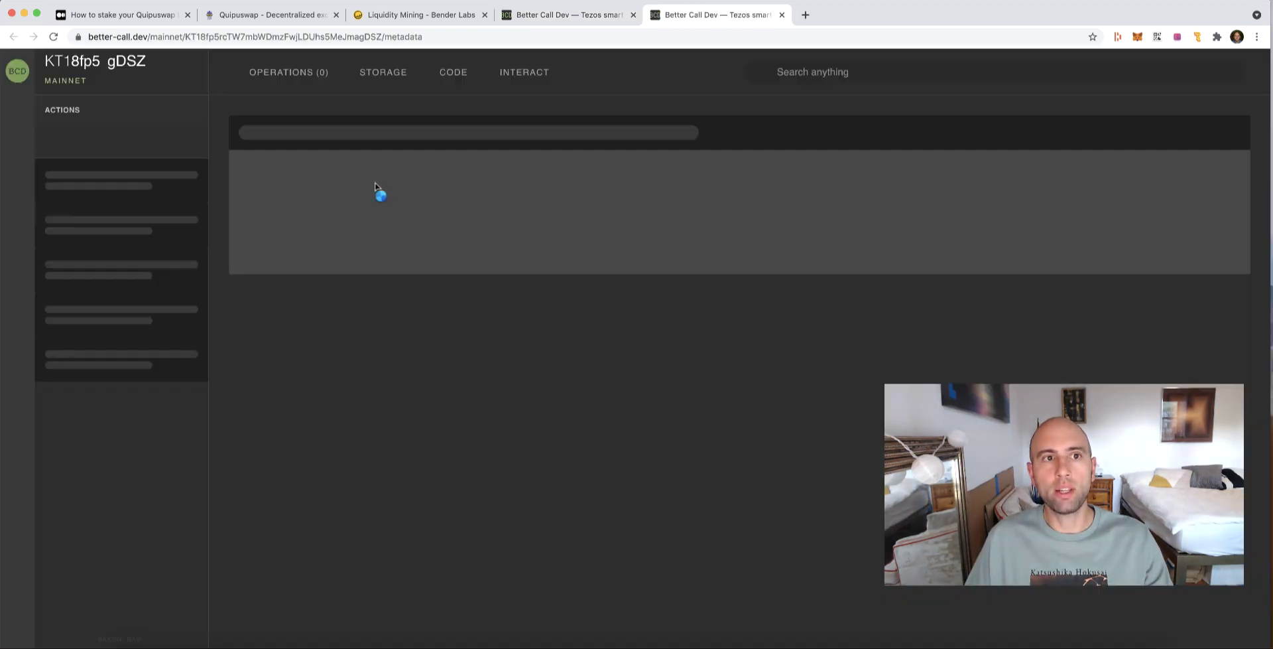
# Look up the Wrapped MATIC token's ID in the Wrap protocol FA2 contract's token list
pyautogui.doubleClick(301, 34)
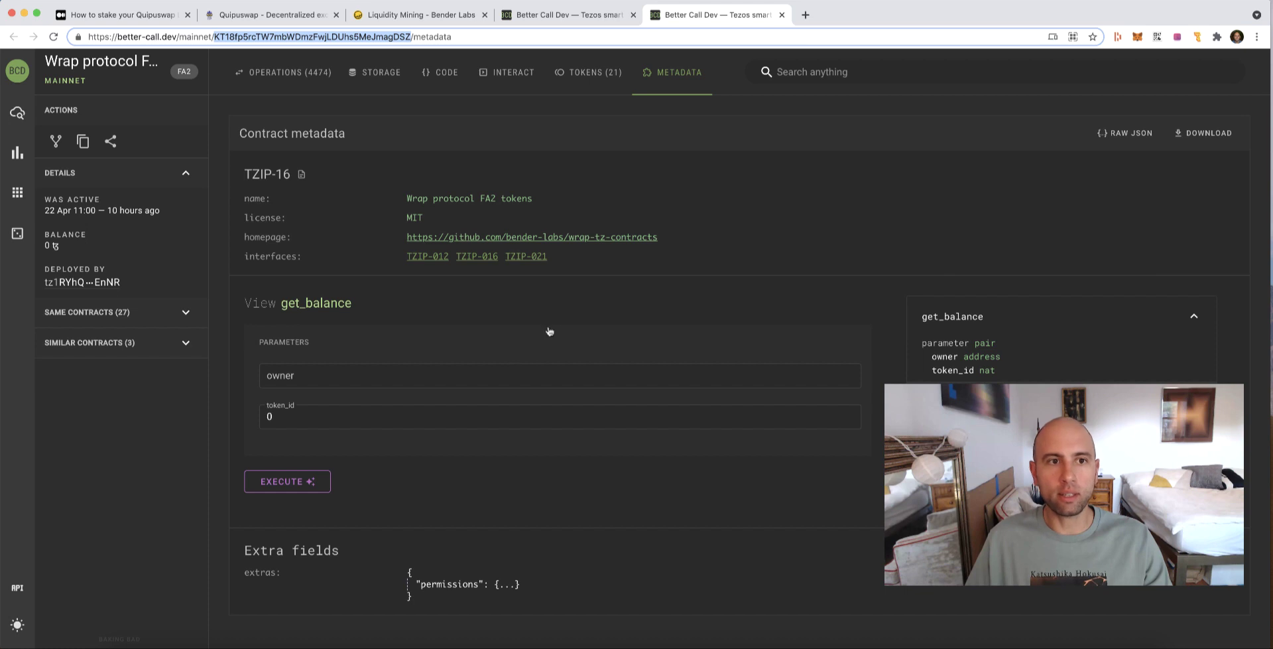
pyautogui.click(599, 148)
pyautogui.click(590, 72)
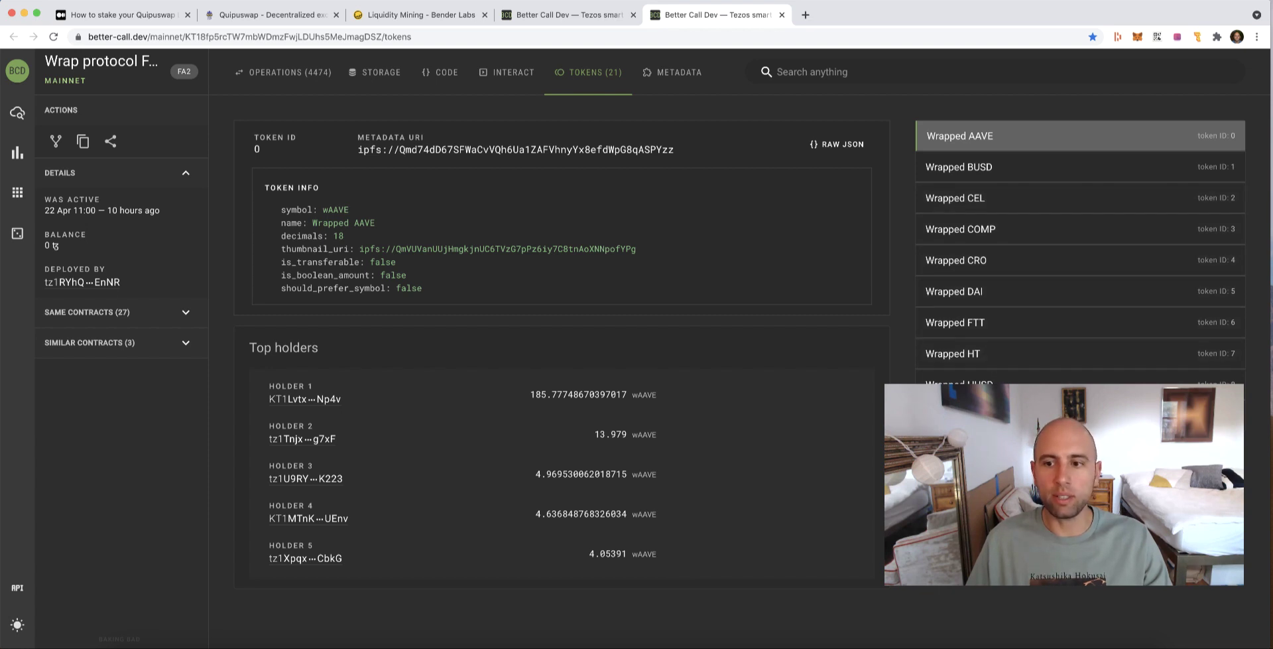
pyautogui.scroll(-5, 1067, 265)
pyautogui.click(1067, 166)
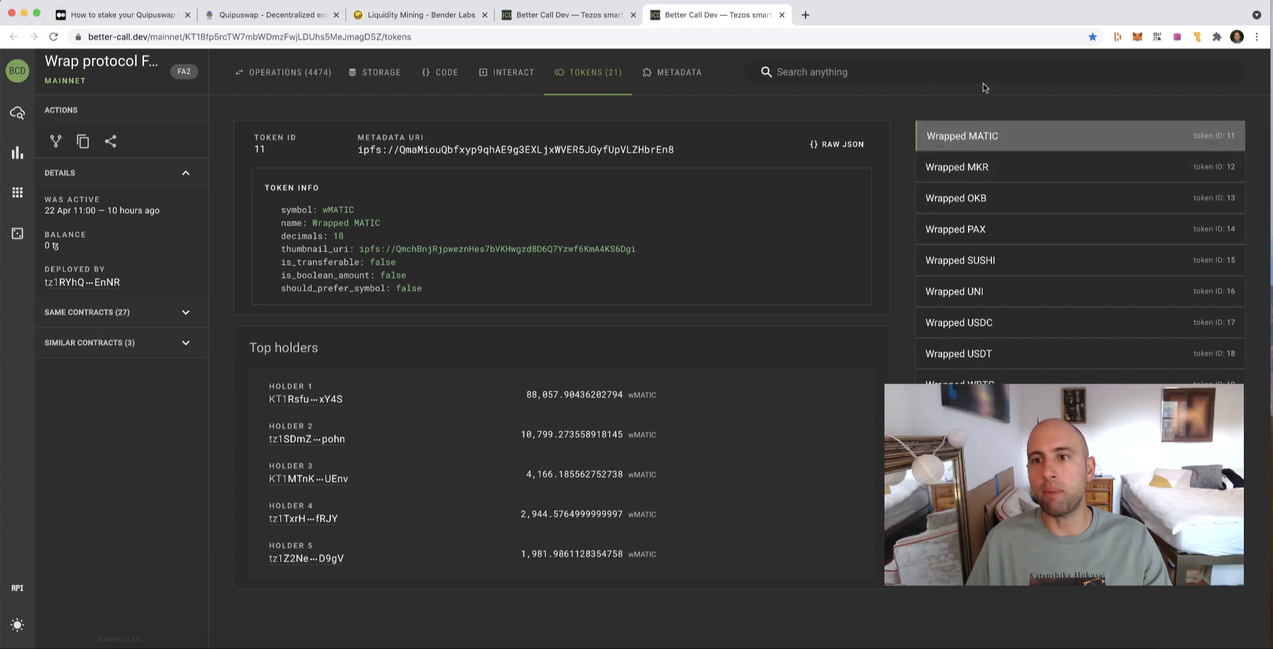
# Copy the contract address from the page URL and paste it into the token deposit search on QuipuSwap
pyautogui.doubleClick(335, 37)
pyautogui.press('super+c')
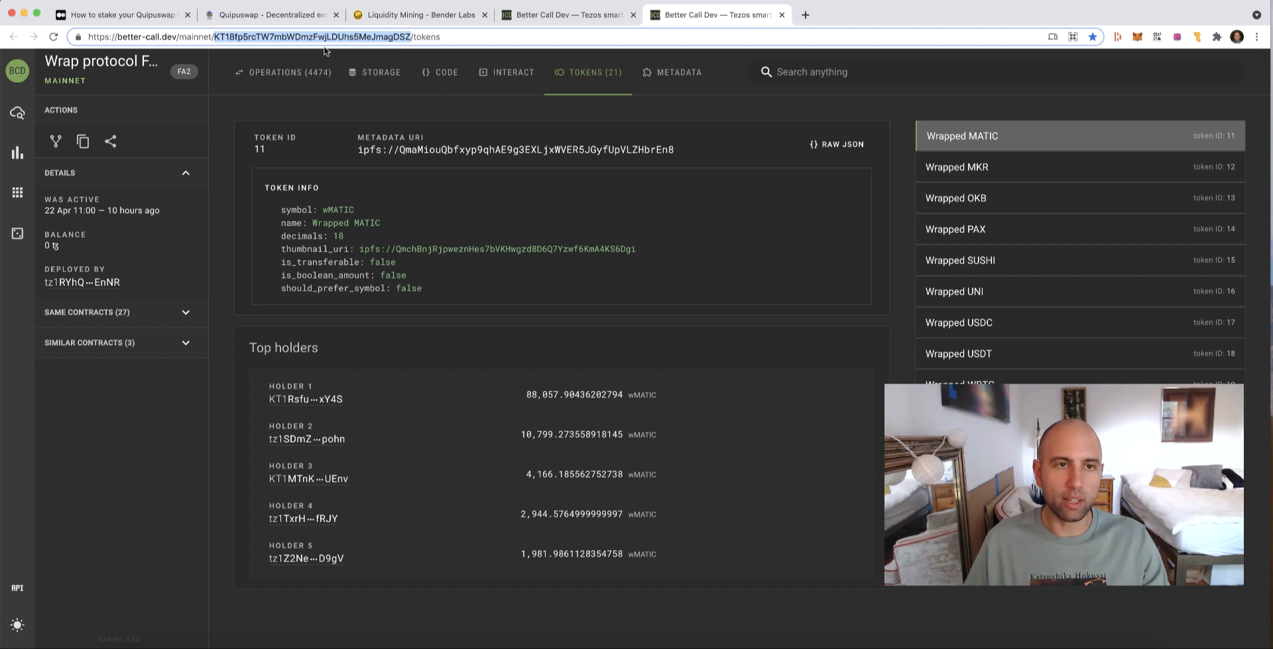
pyautogui.click(295, 16)
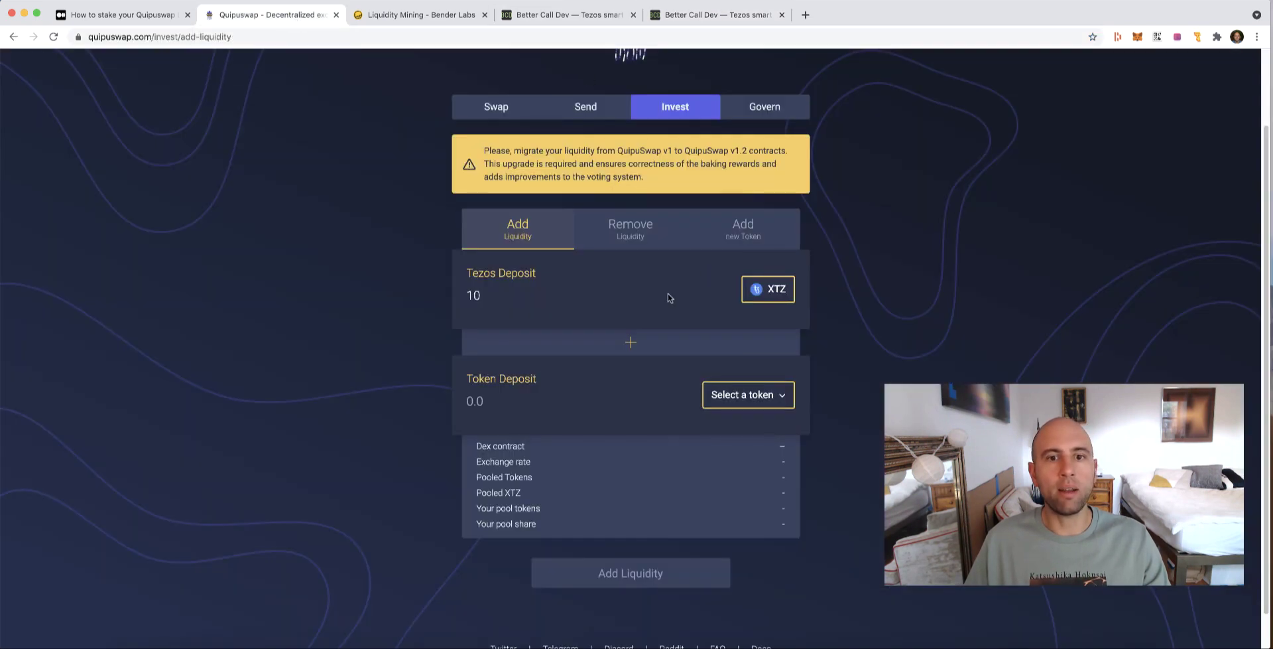
pyautogui.click(670, 397)
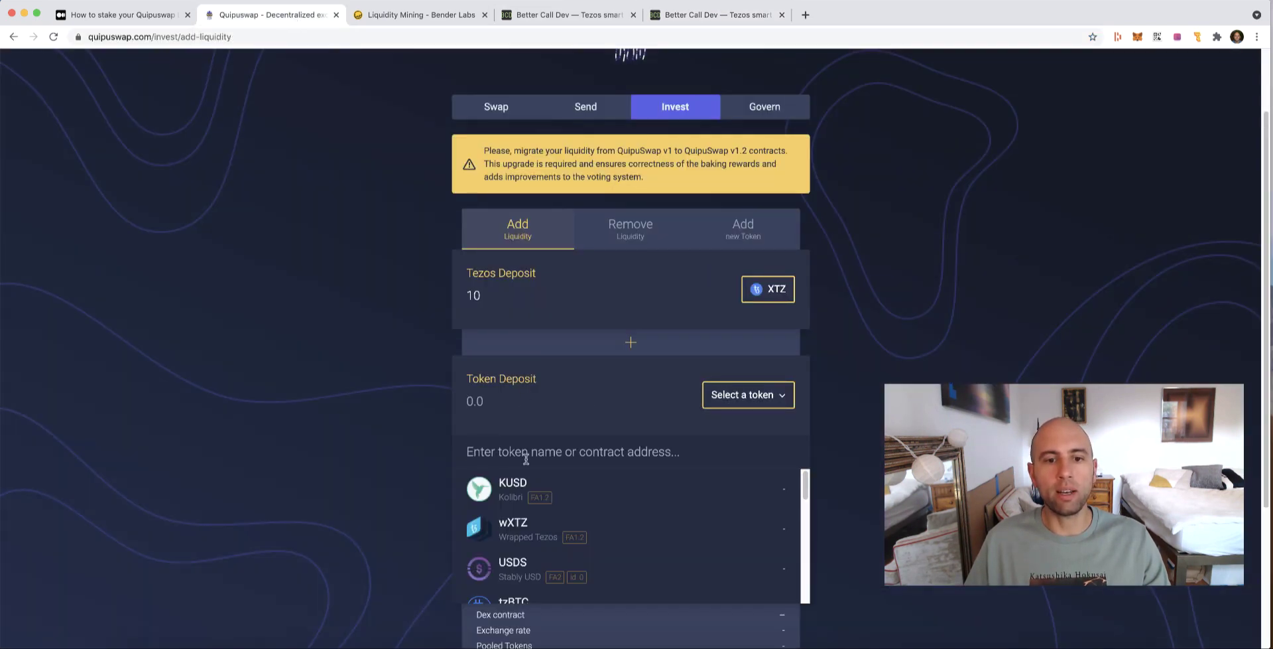
pyautogui.press('super+v')
pyautogui.doubleClick(690, 451)
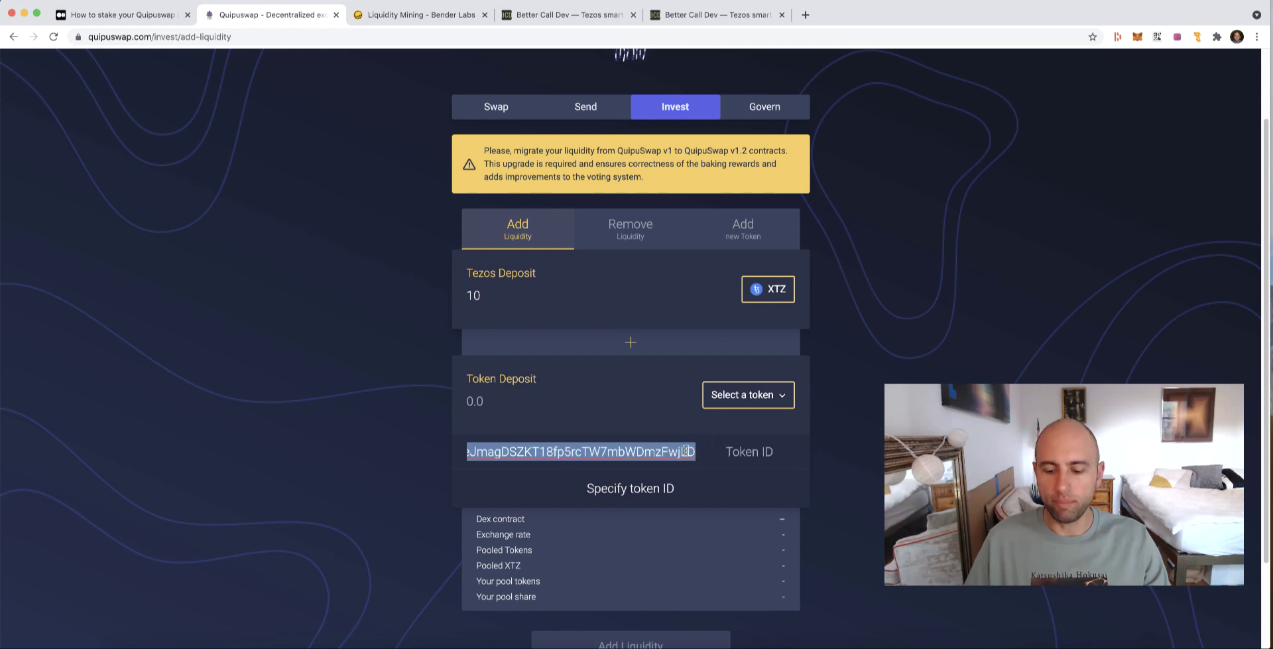
pyautogui.press('BackSpace')
pyautogui.press('super+v')
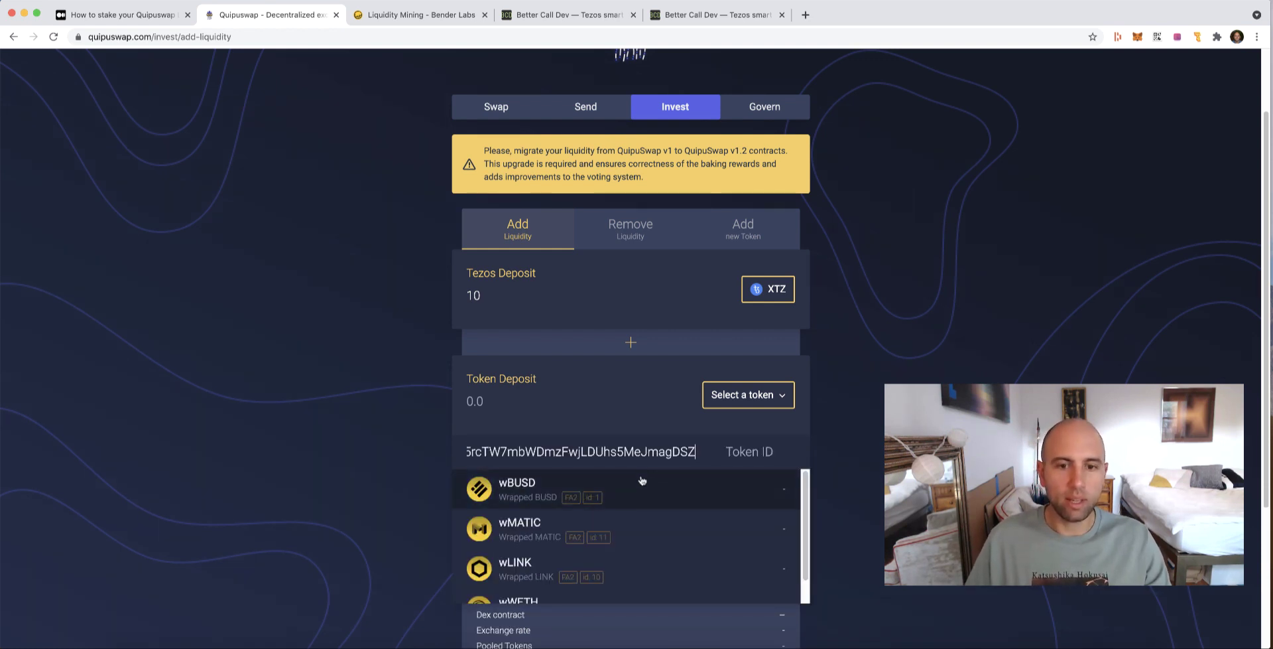
# Specify token ID 11 and choose wMATIC as the deposit token
pyautogui.click(765, 452)
pyautogui.write('11')
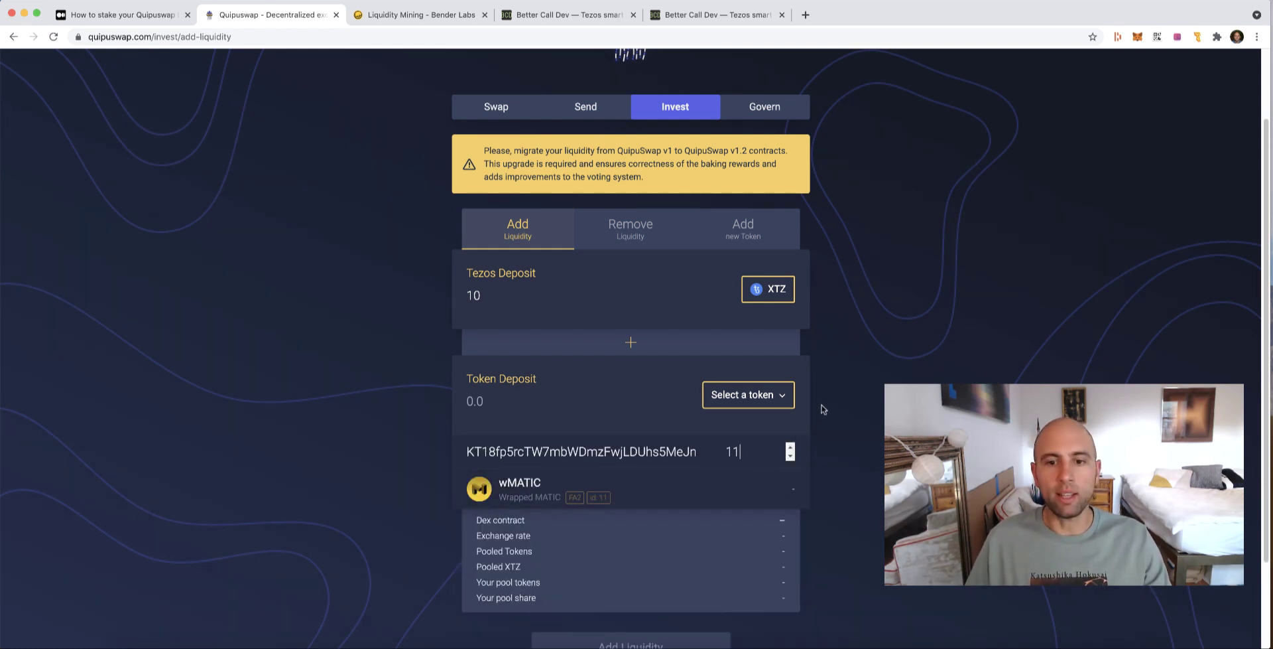
pyautogui.click(529, 482)
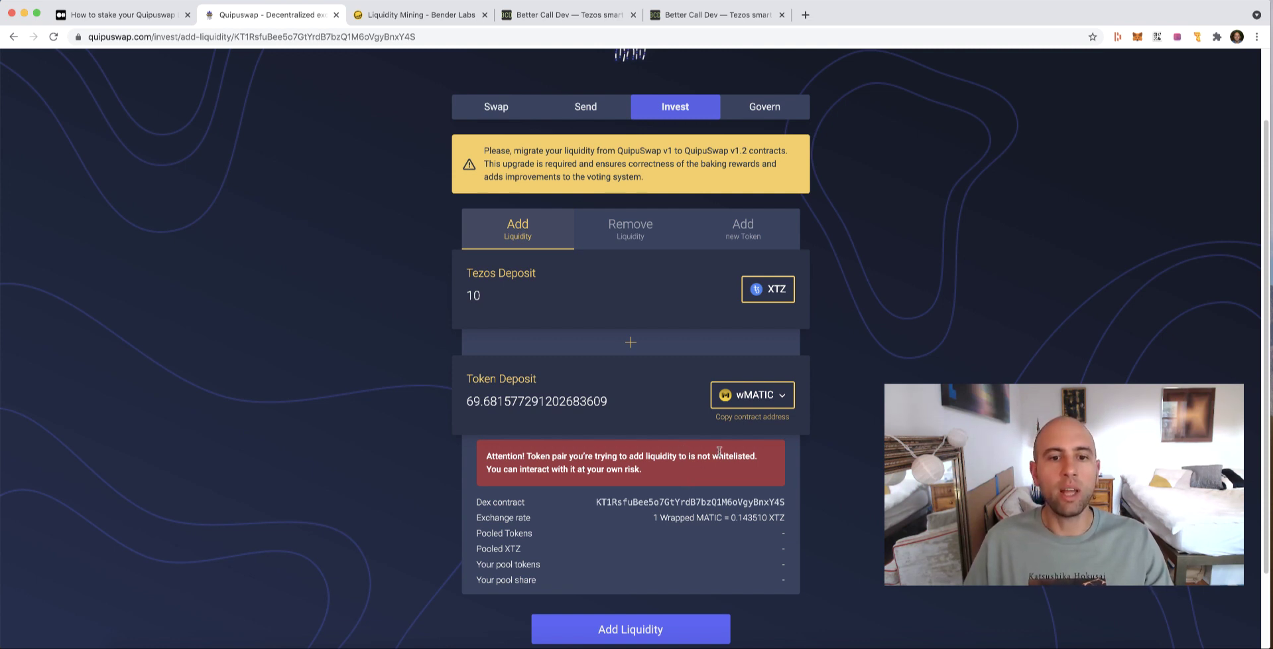
# Try to add the liquidity, and connect the Temple wallet to QuipuSwap using Account 1 on Tezos Mainnet
pyautogui.scroll(-1, 719, 451)
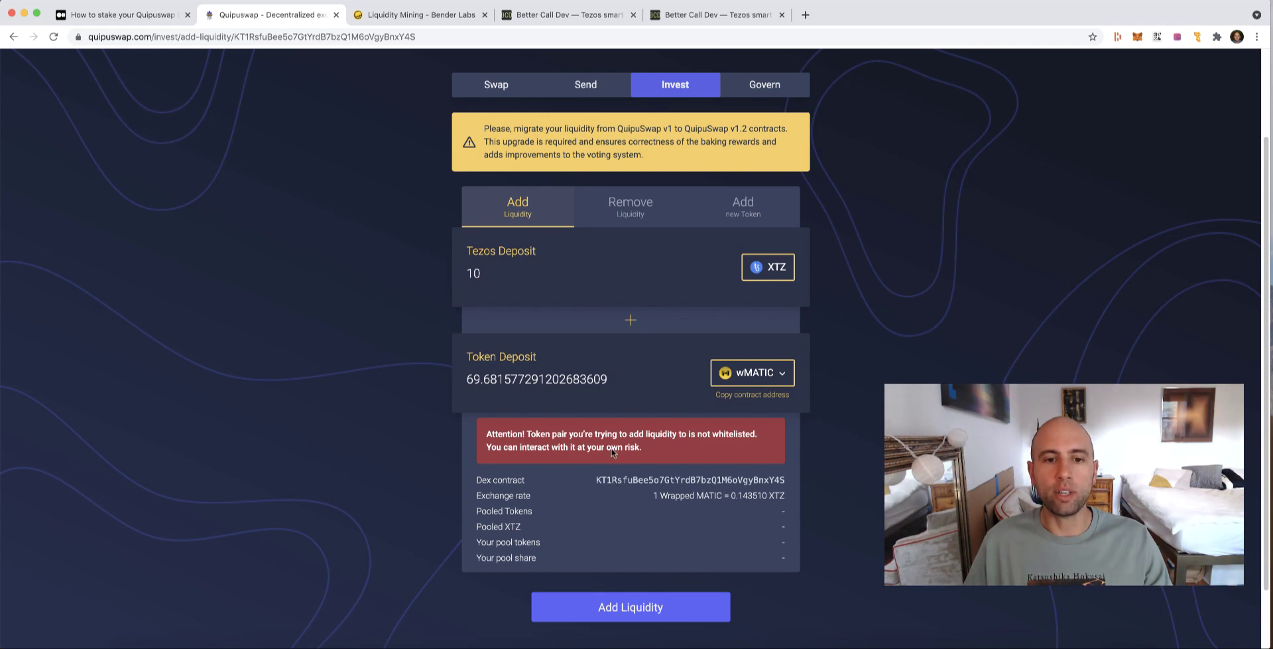
pyautogui.click(648, 610)
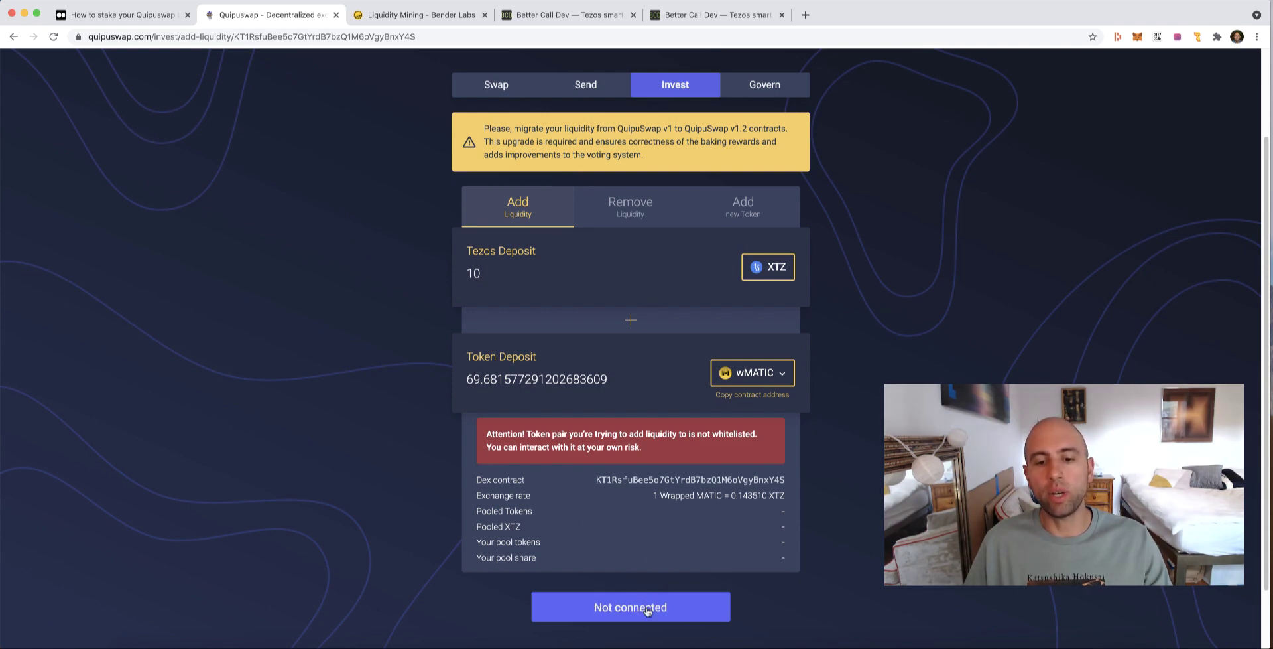
pyautogui.scroll(5, 952, 208)
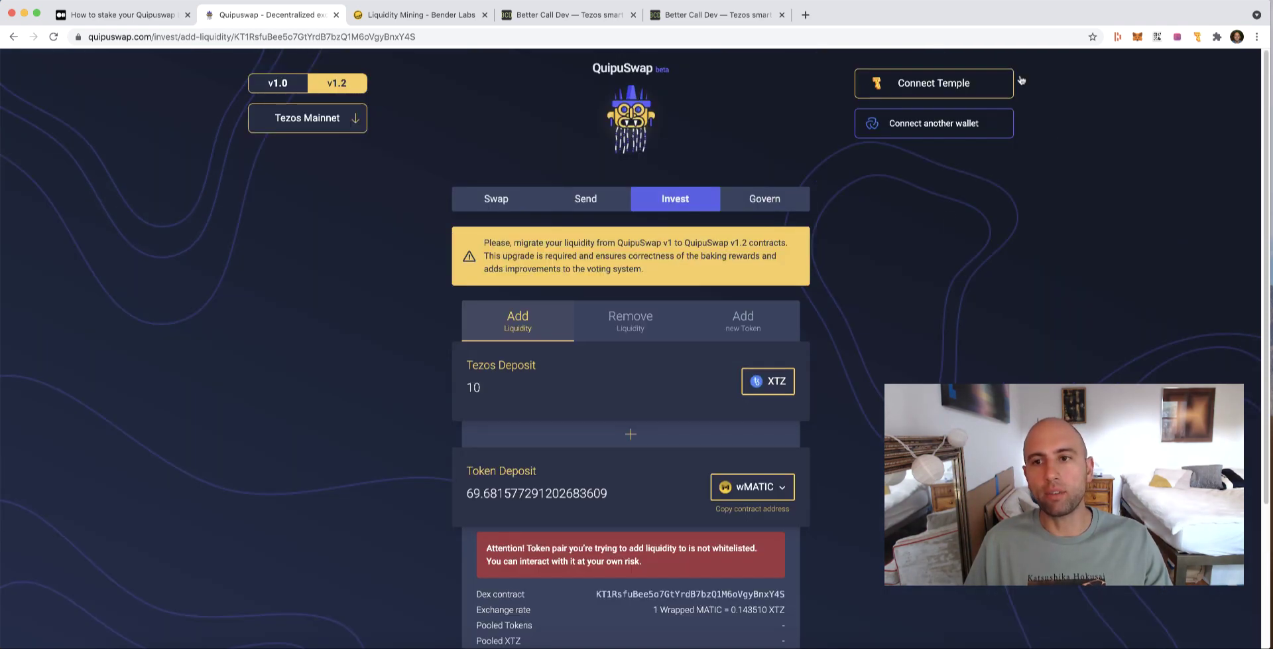
pyautogui.click(915, 83)
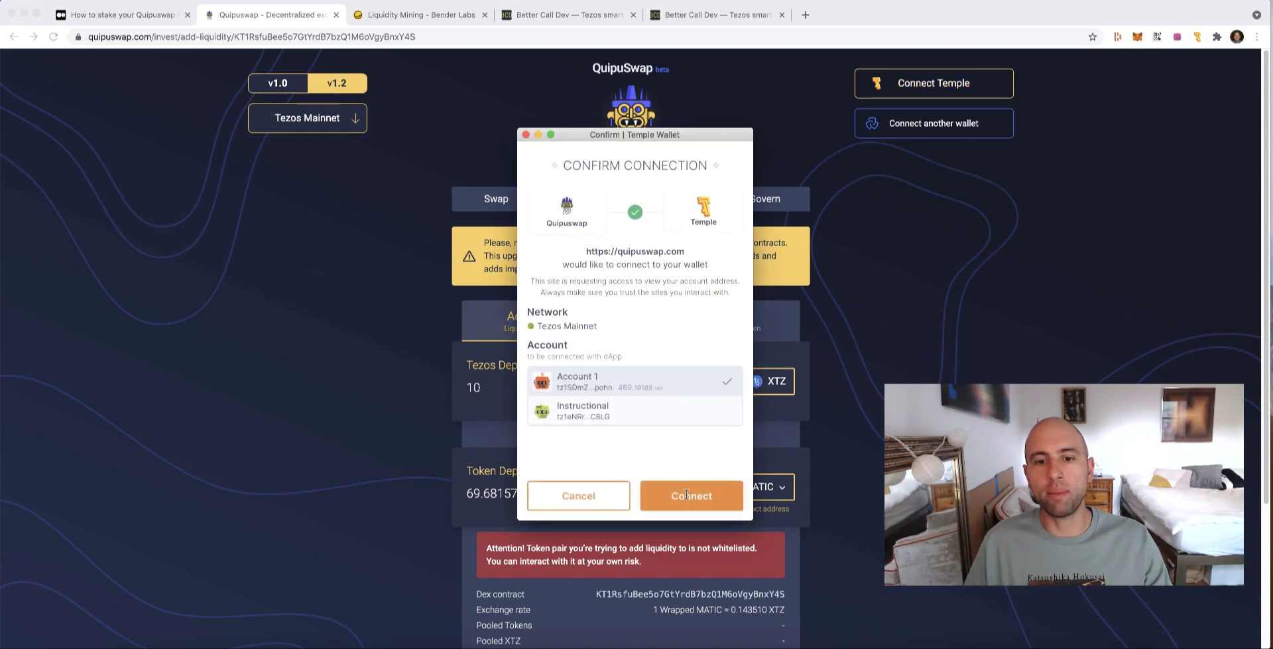
pyautogui.click(685, 494)
# Add the XTZ and wMATIC liquidity and confirm the operations in the Temple wallet
pyautogui.scroll(-3, 882, 249)
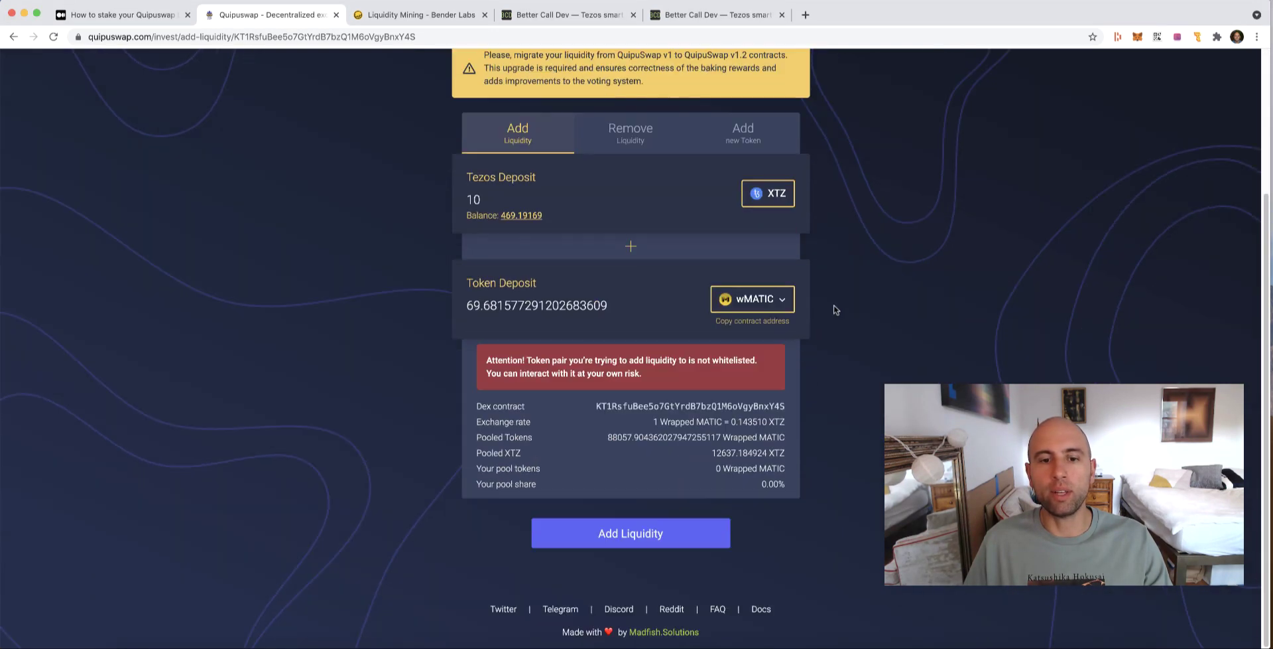
pyautogui.click(631, 534)
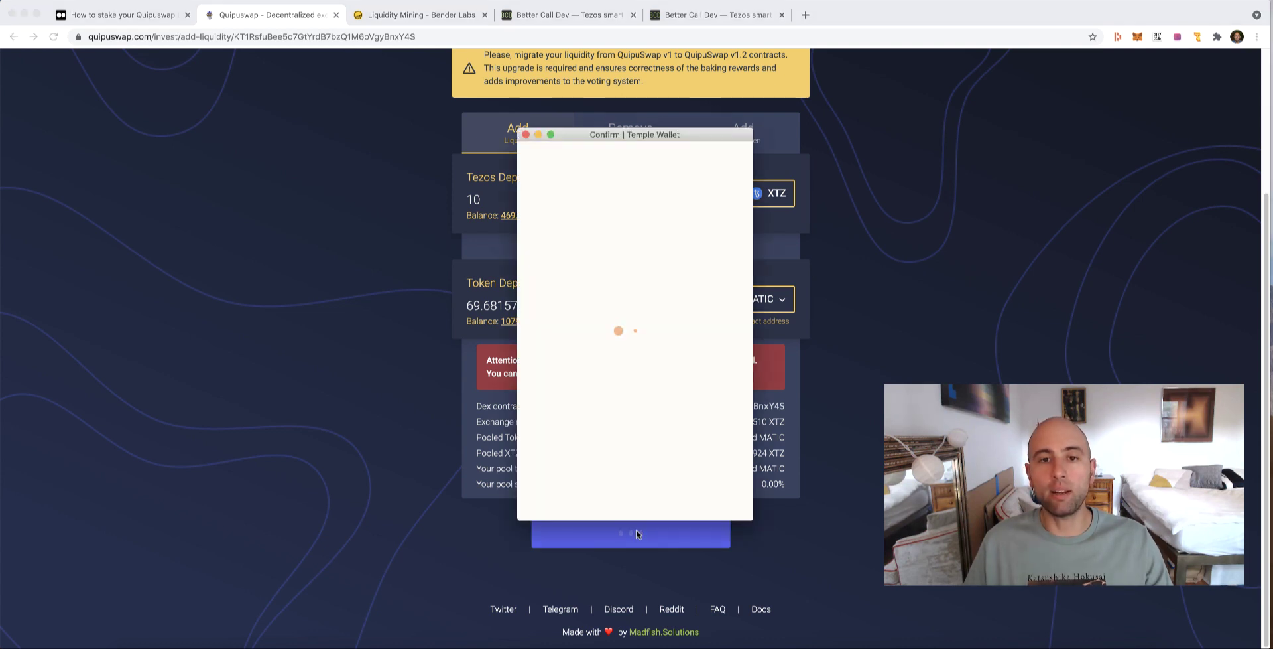
pyautogui.moveTo(689, 136); pyautogui.dragTo(672, 118)
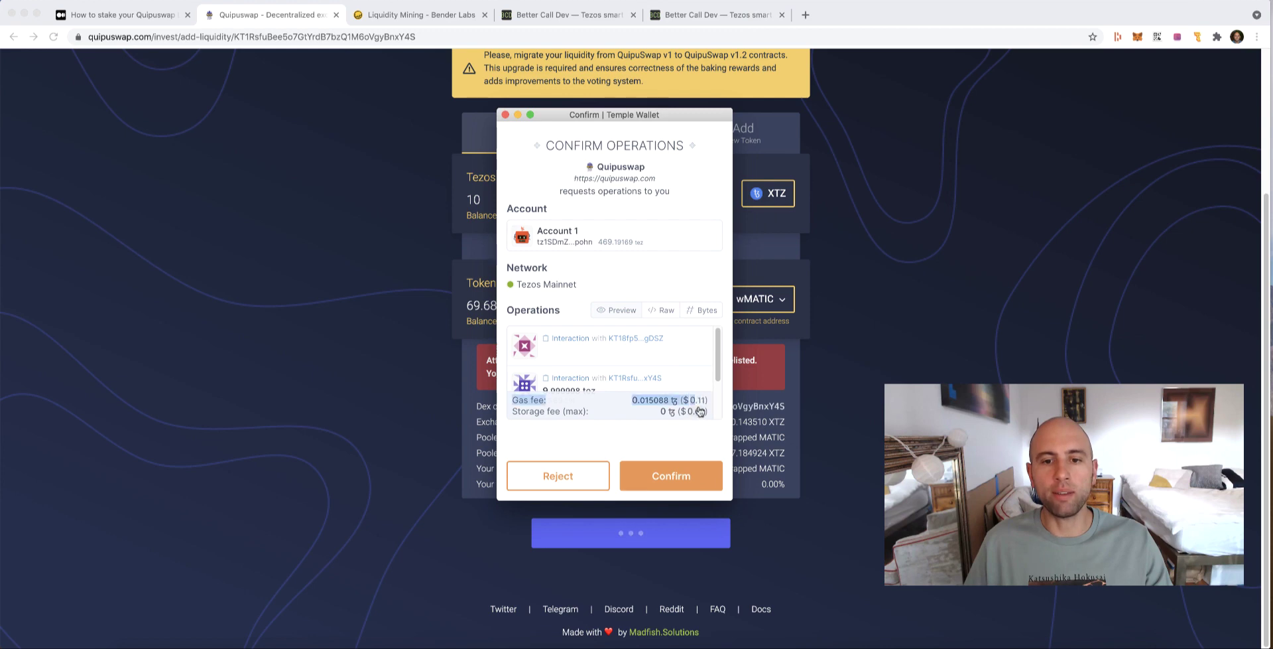
pyautogui.click(683, 489)
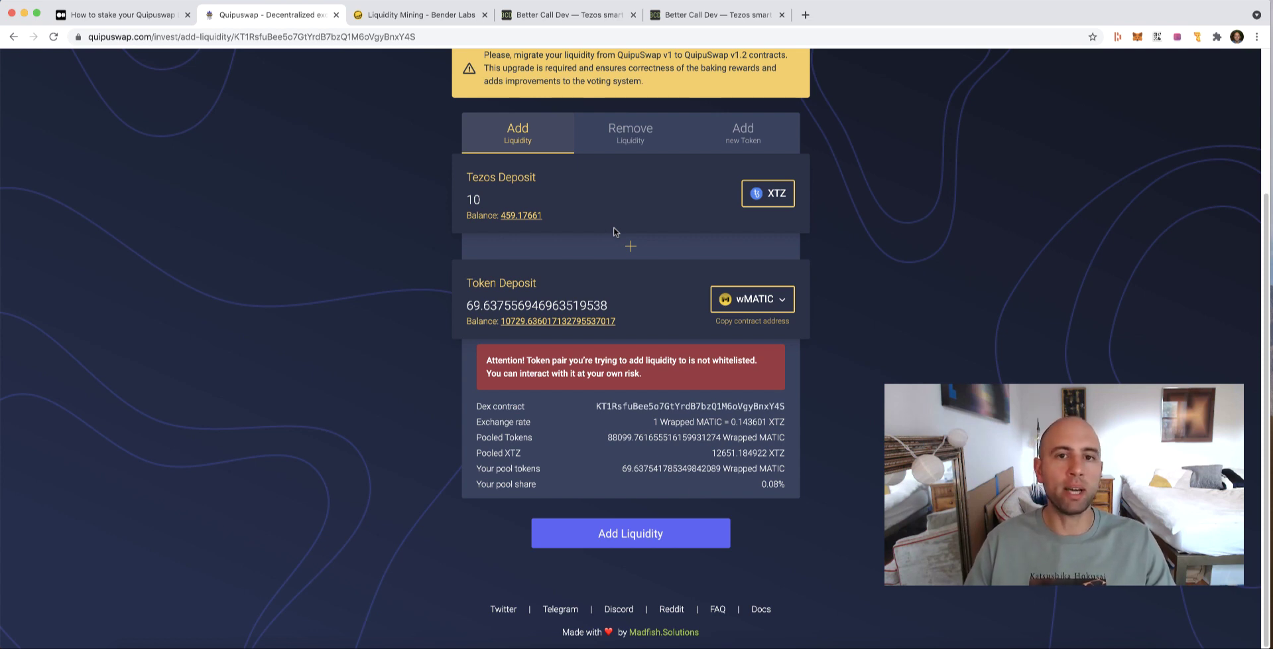
# Open the Remove Liquidity form, select wMATIC and check the number of pool shares held
pyautogui.click(632, 141)
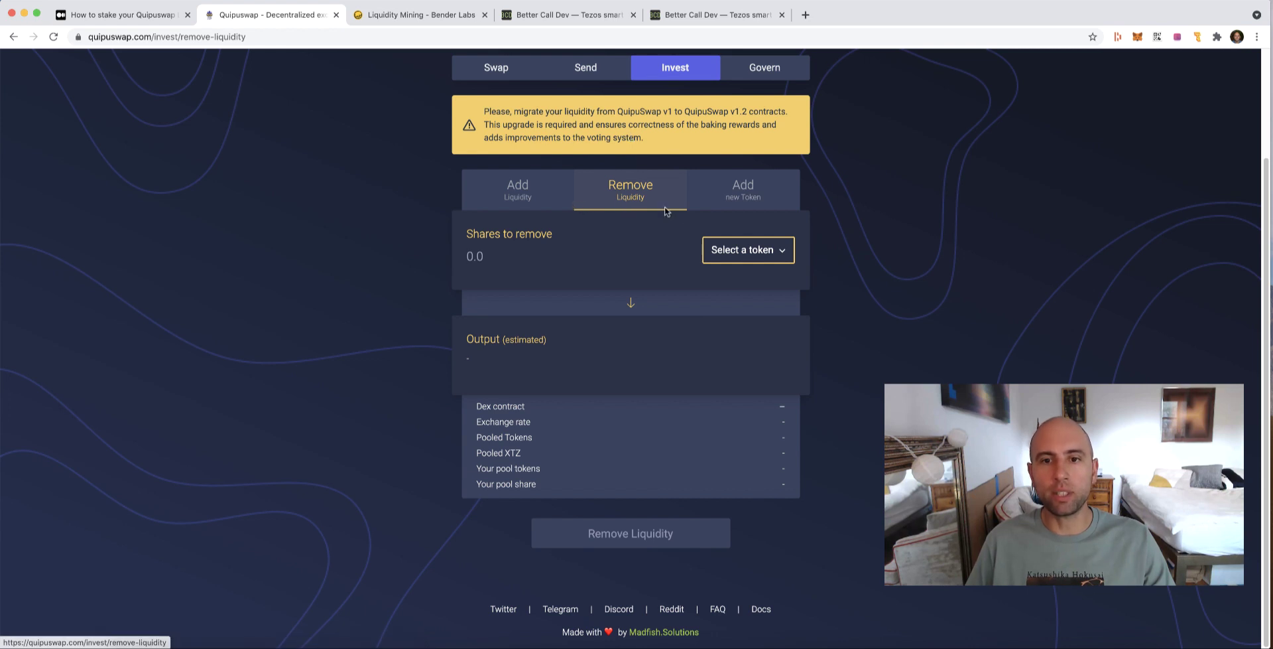
pyautogui.click(734, 250)
pyautogui.scroll(-5, 557, 413)
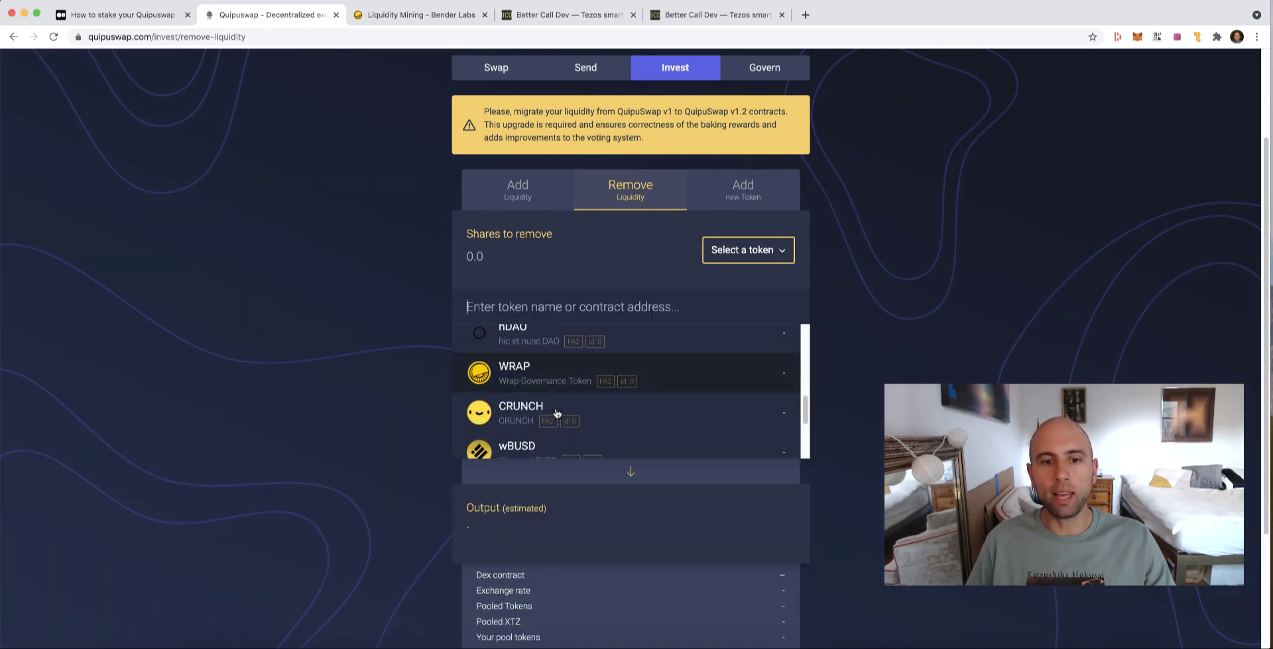
pyautogui.scroll(-3, 551, 411)
pyautogui.click(525, 371)
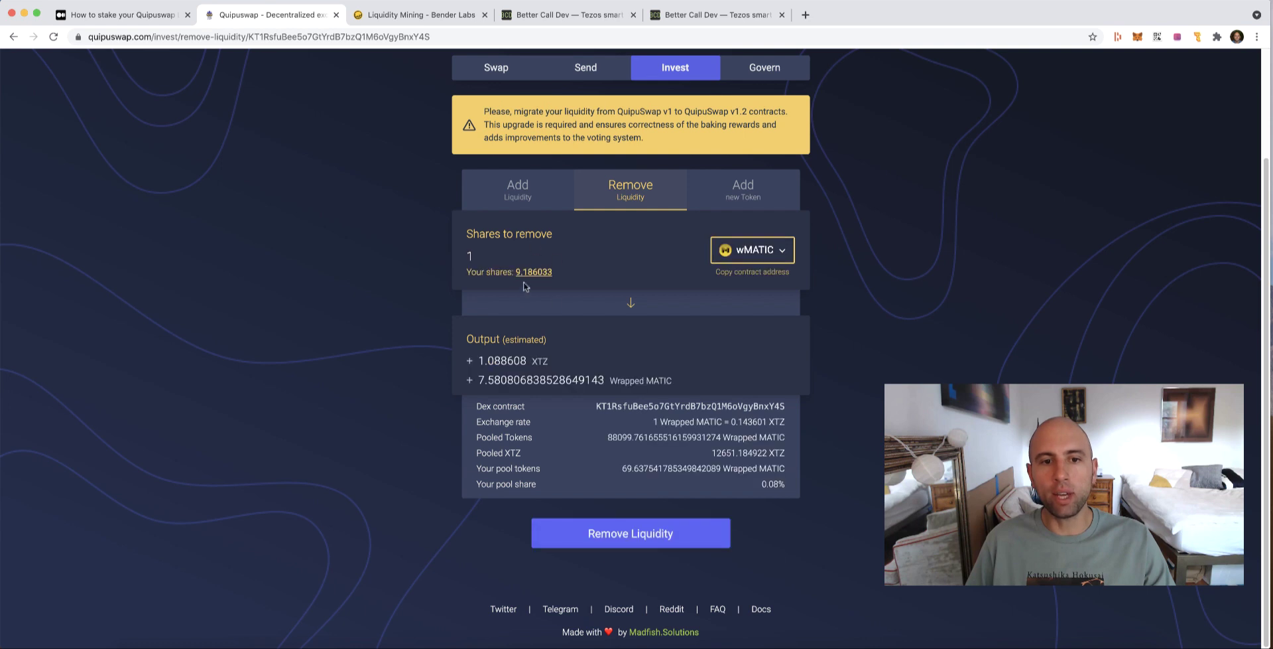
pyautogui.moveTo(573, 276); pyautogui.dragTo(517, 274)
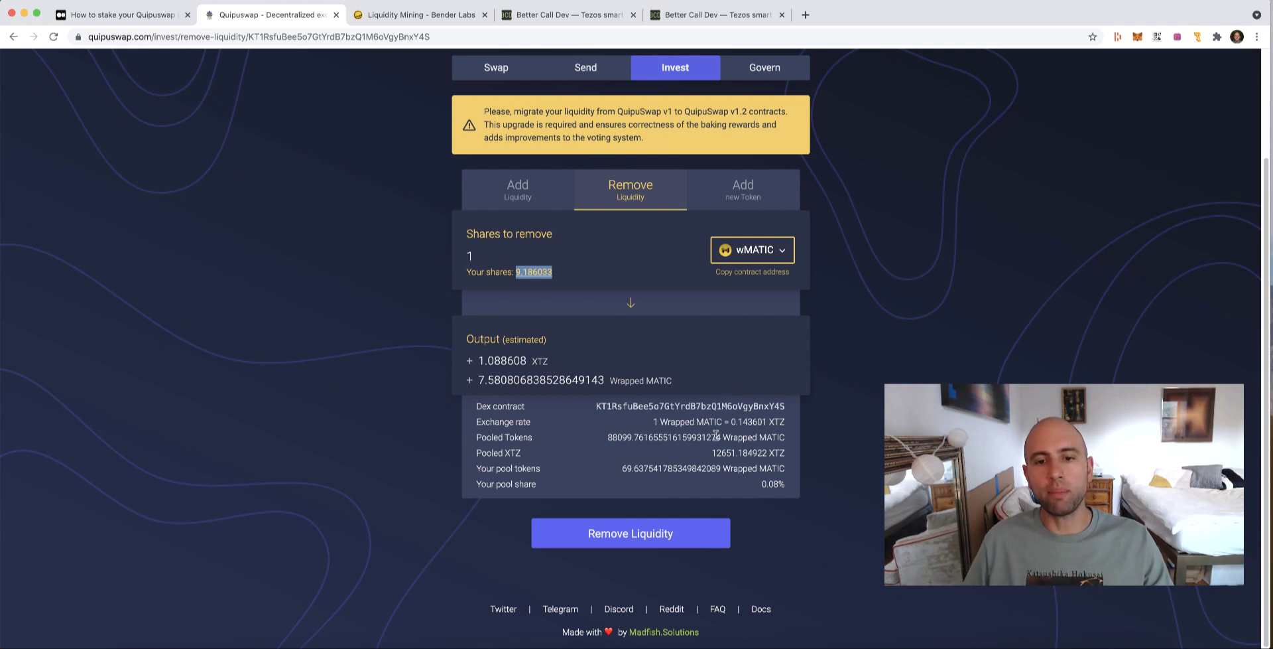
# Examine the pooled tokens, own pool tokens, pool share percentage and shares held for the wMATIC pool
pyautogui.click(609, 437)
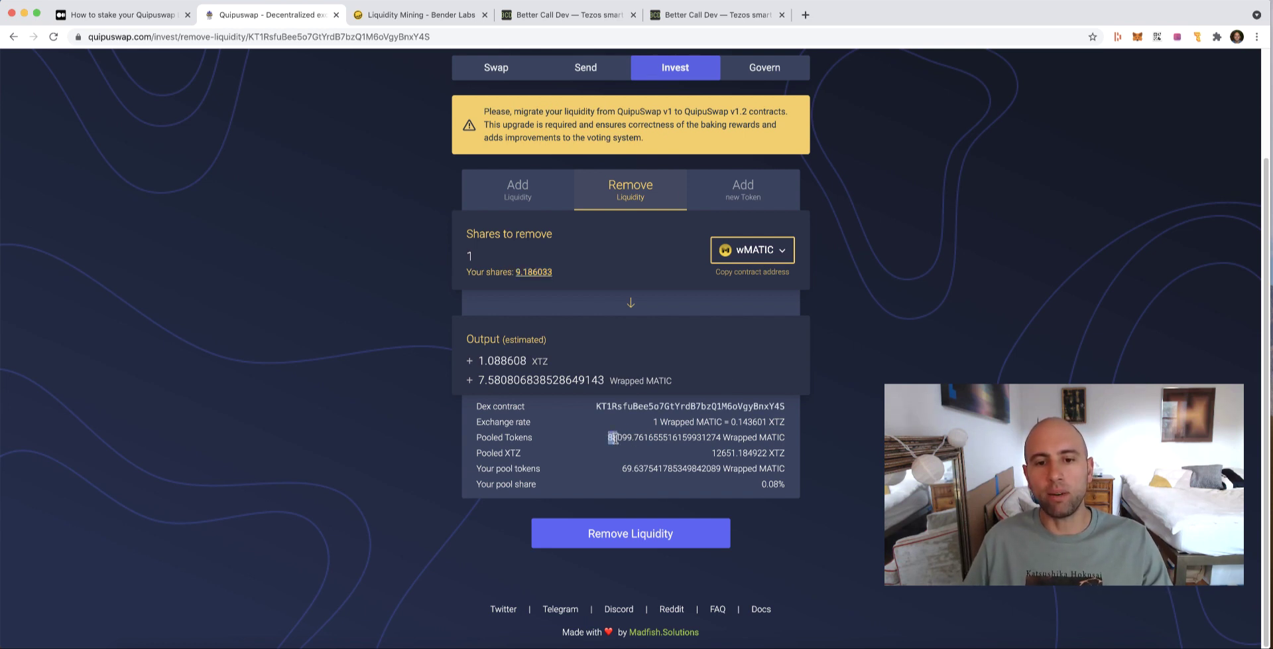
pyautogui.moveTo(617, 437); pyautogui.dragTo(783, 443)
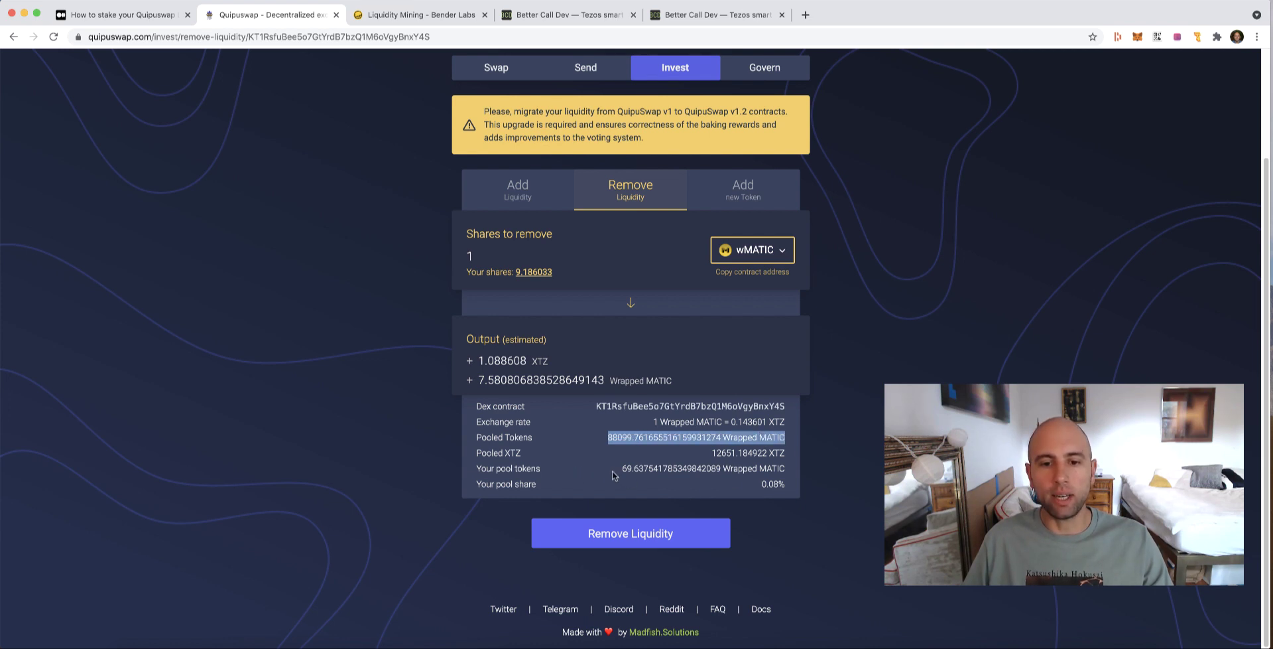
pyautogui.moveTo(621, 468); pyautogui.dragTo(643, 470)
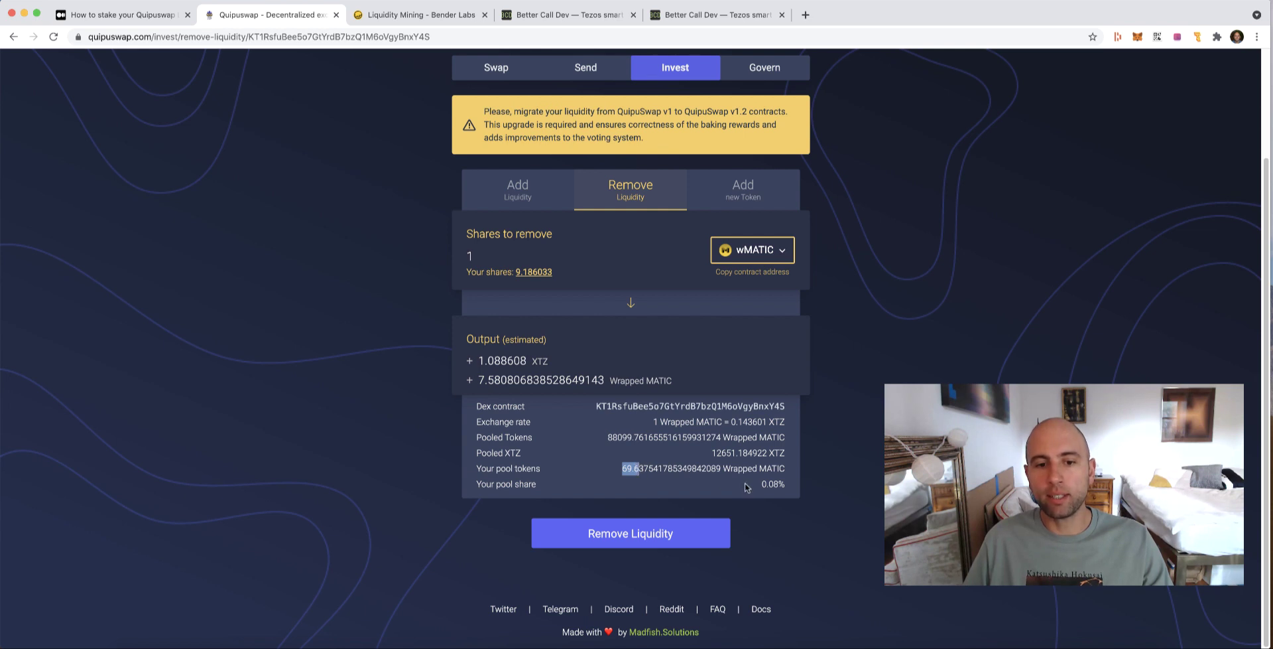
pyautogui.moveTo(761, 485); pyautogui.dragTo(779, 489)
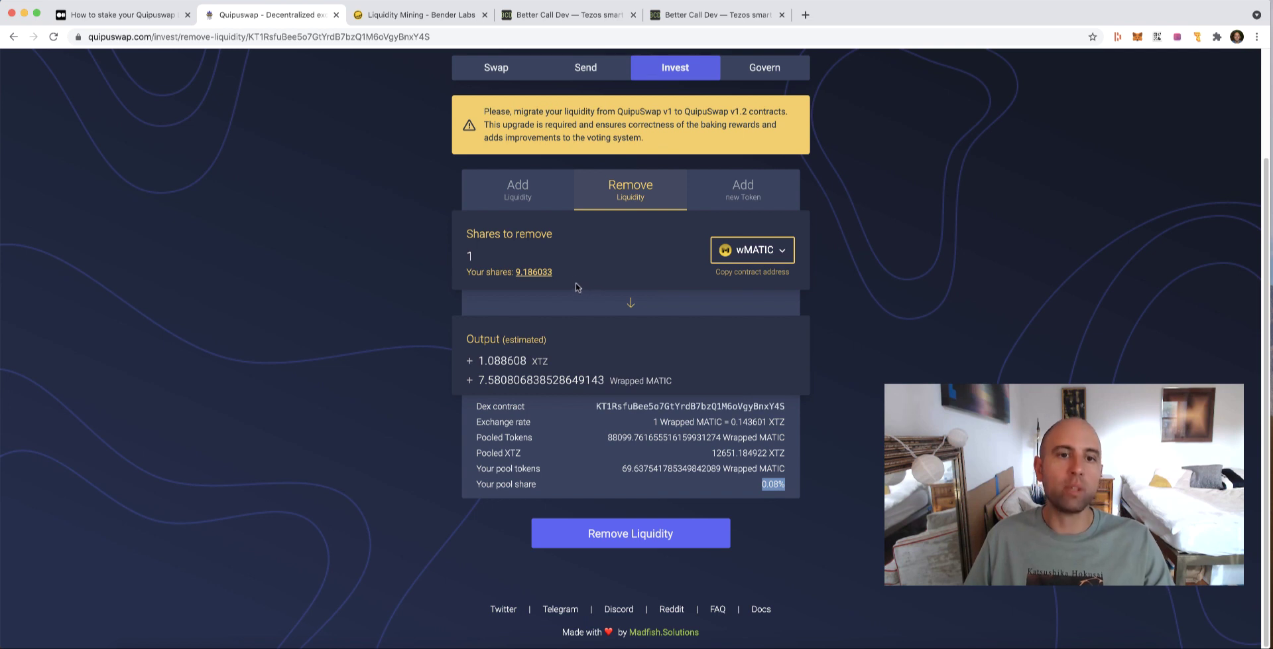
pyautogui.moveTo(553, 273); pyautogui.dragTo(513, 273)
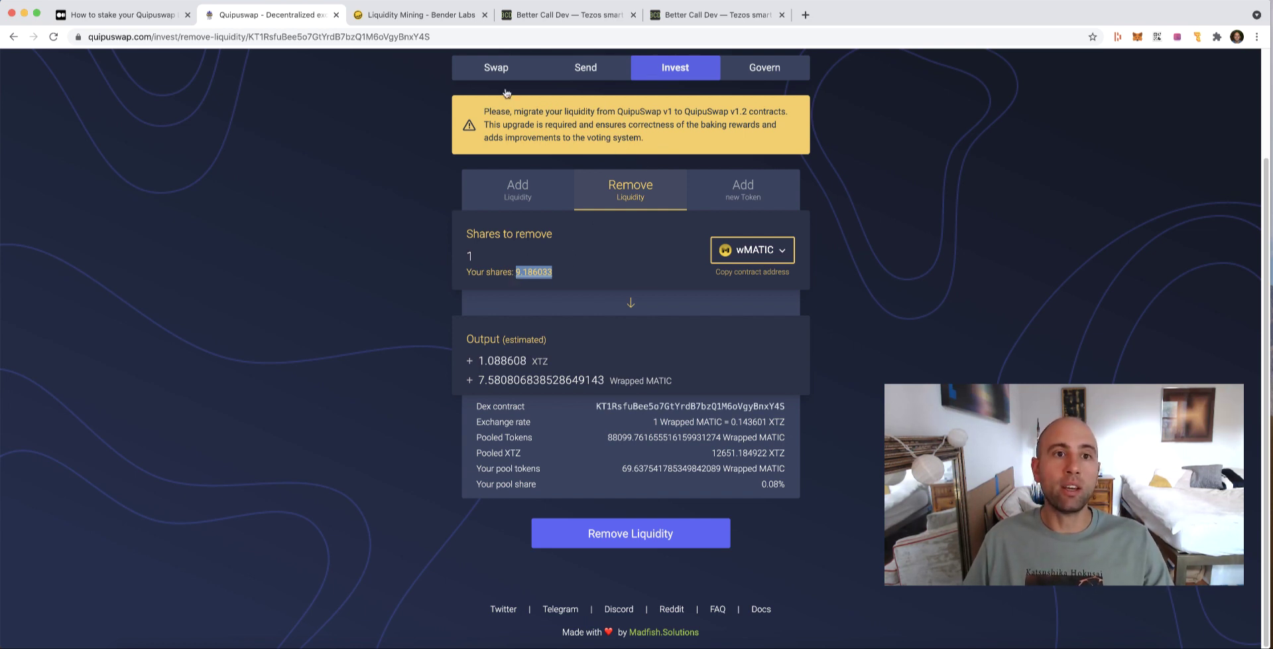
# Switch to the liquidity.tzwrap.com Liquidity Mining page and open the Quipuswap wMATIC/XTZ program
pyautogui.click(448, 16)
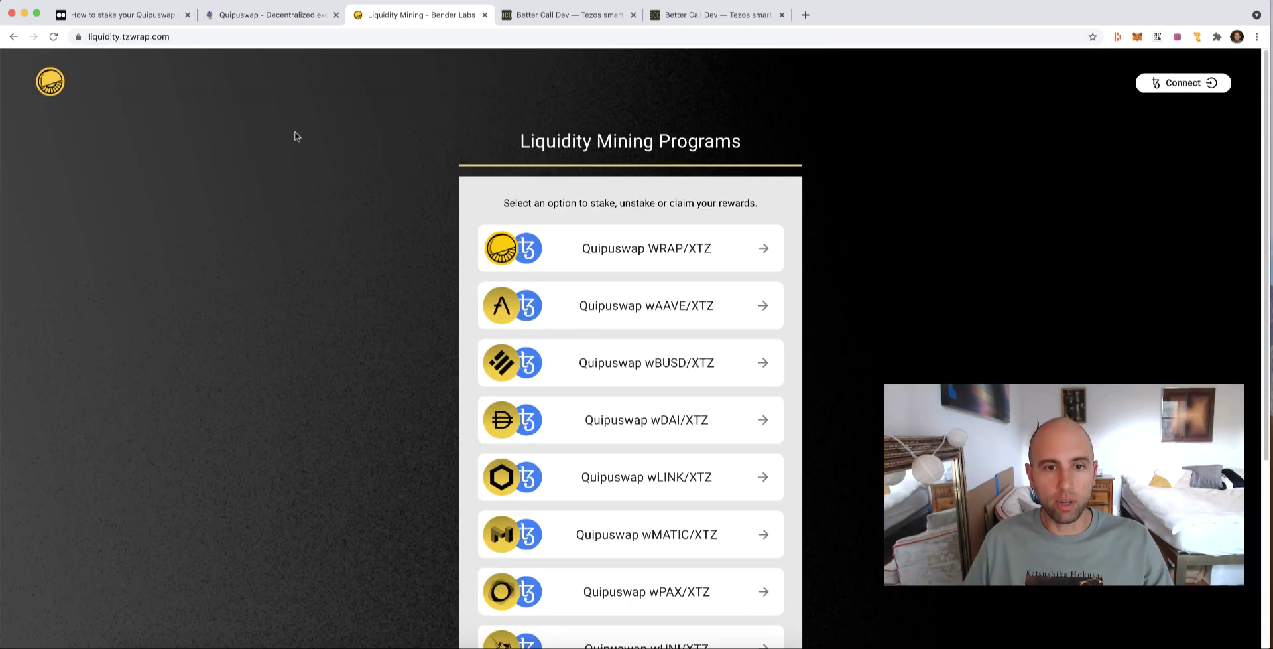
pyautogui.moveTo(116, 38); pyautogui.dragTo(205, 39)
pyautogui.scroll(-2, 585, 497)
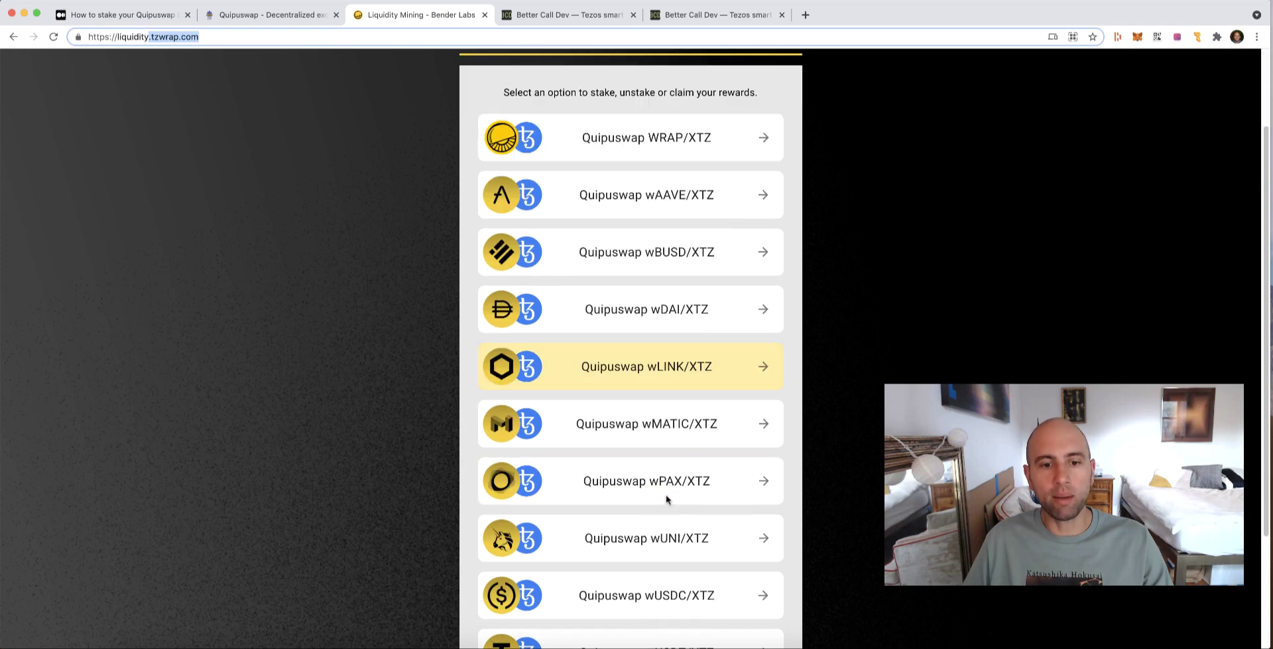
pyautogui.click(592, 432)
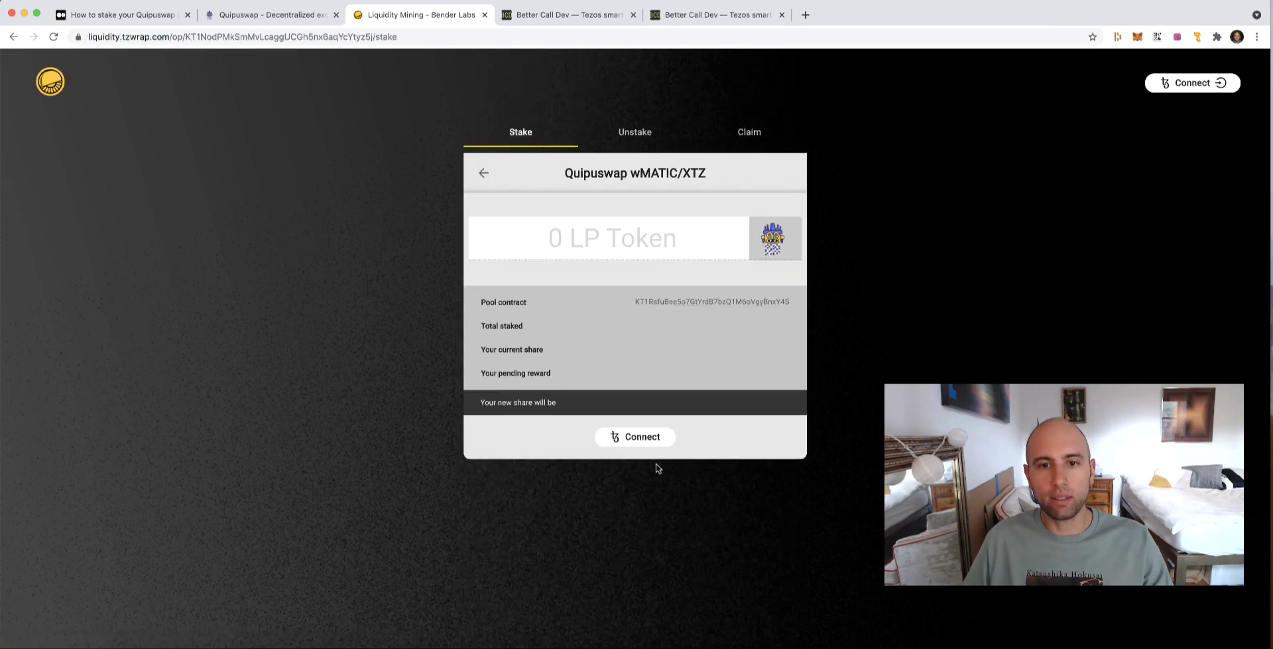
# Connect the Temple wallet to the liquidity mining site and dismiss the permission notice
pyautogui.click(1202, 85)
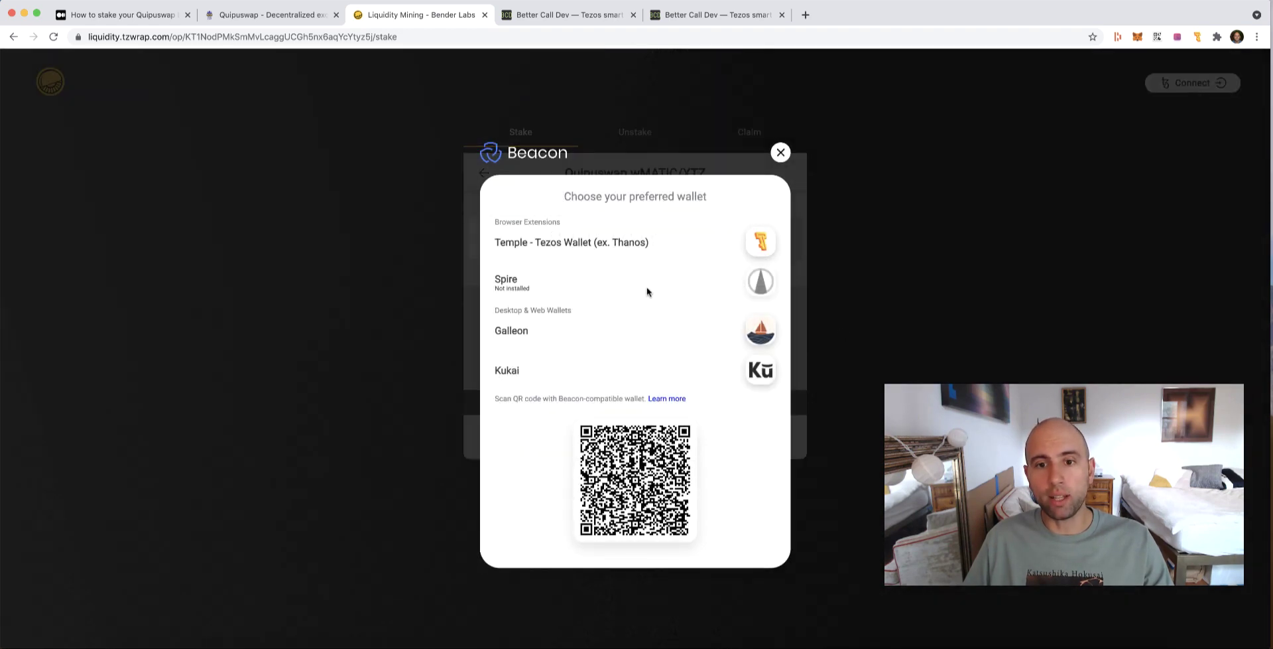
pyautogui.click(677, 244)
pyautogui.click(699, 496)
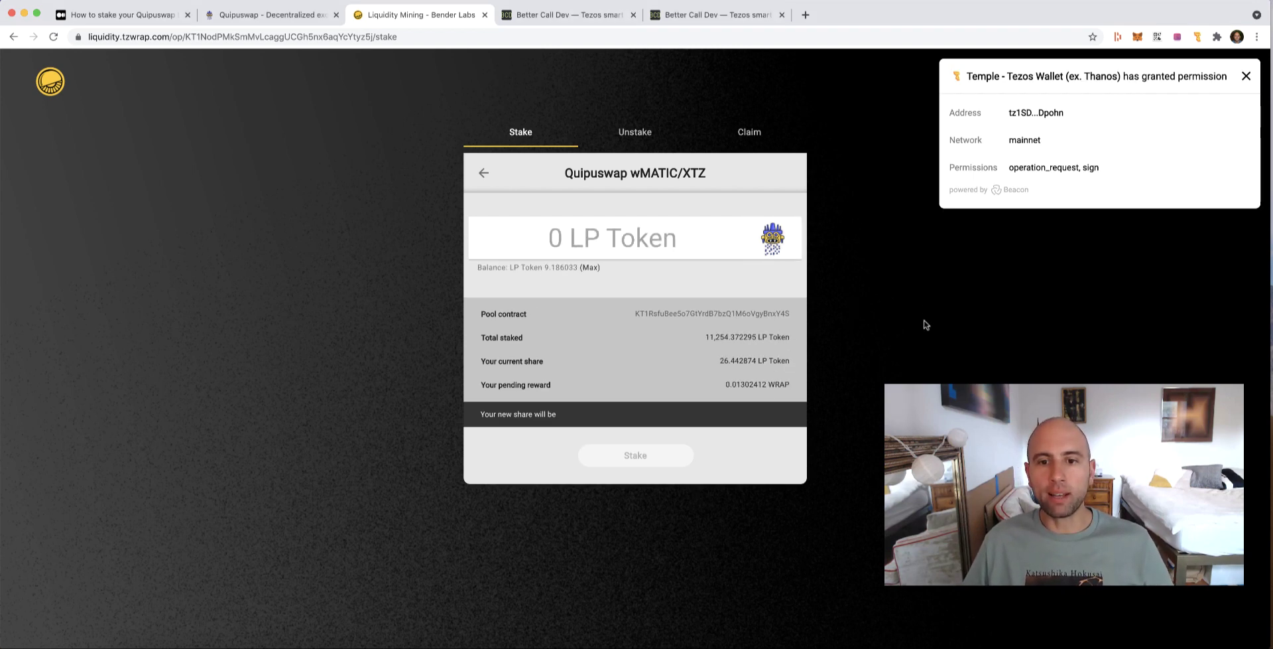
pyautogui.click(1246, 76)
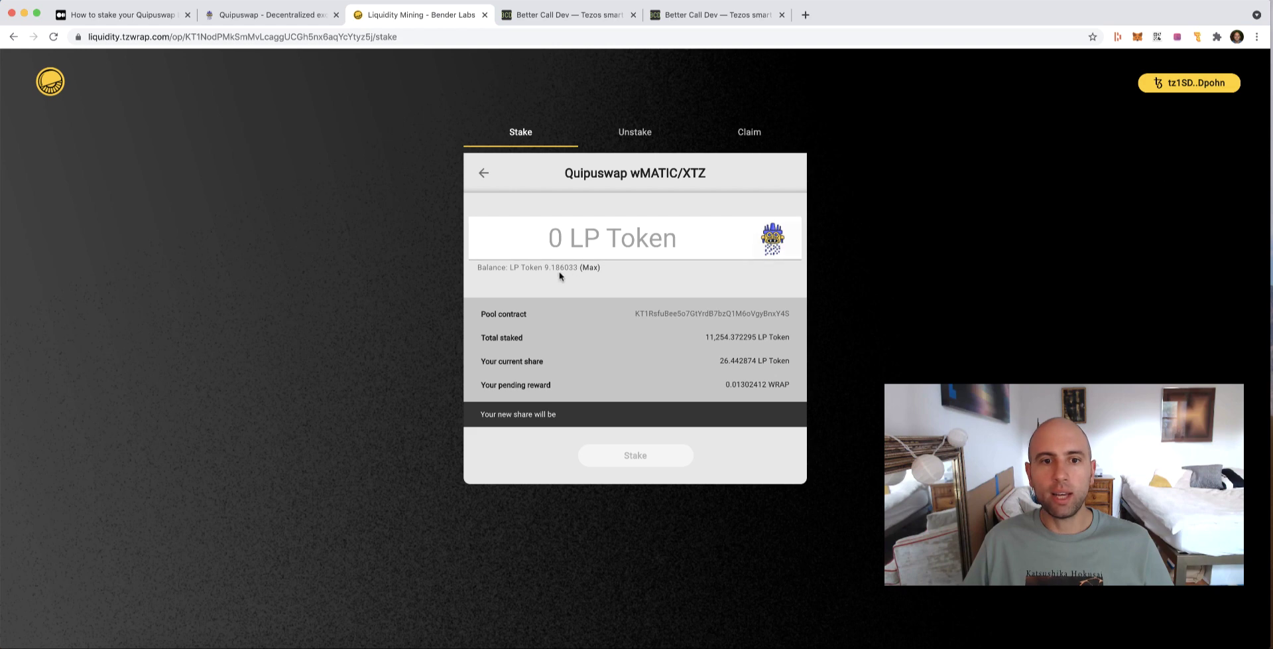
# Stake the maximum balance of 9.186033 LP tokens in the wMATIC/XTZ program and confirm the operations in the Temple wallet
pyautogui.moveTo(548, 267); pyautogui.dragTo(578, 266)
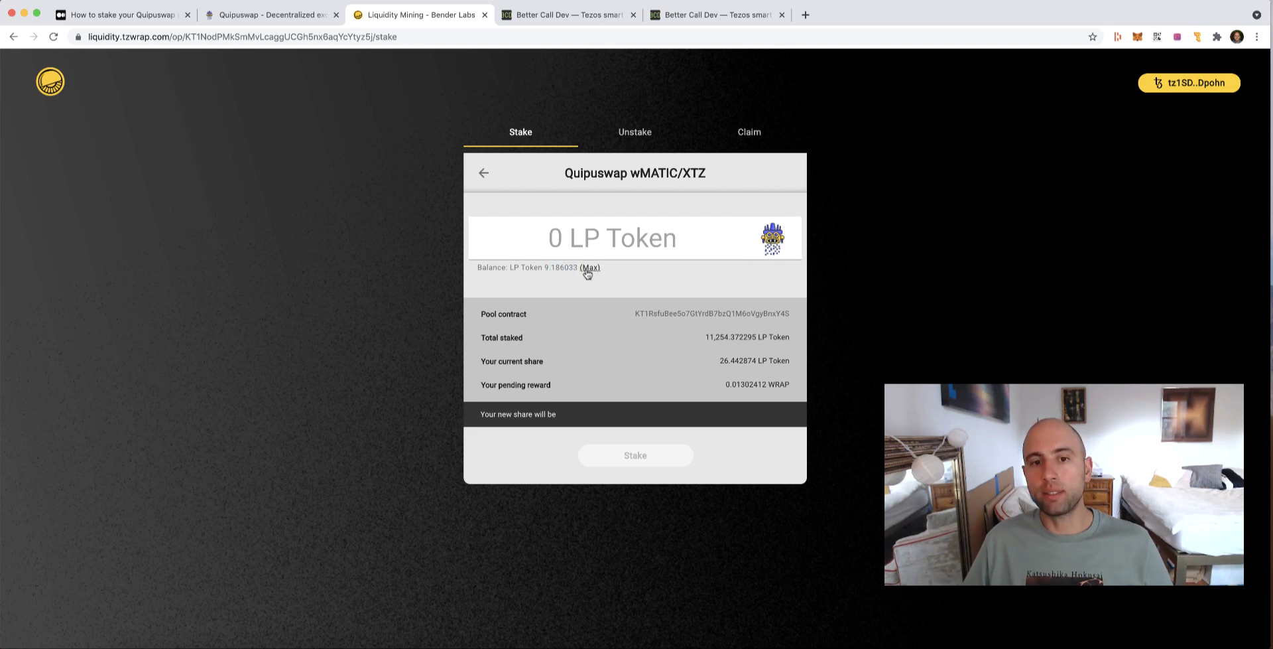
pyautogui.click(588, 268)
pyautogui.moveTo(515, 238); pyautogui.dragTo(549, 236)
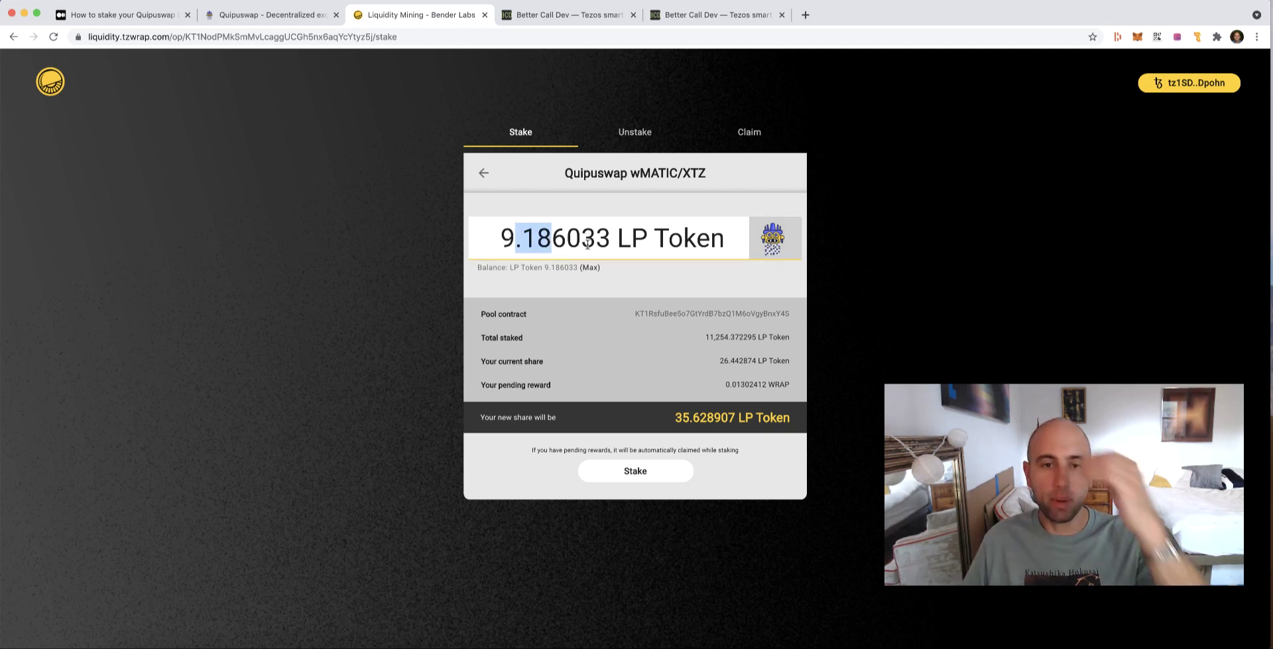
pyautogui.click(722, 360)
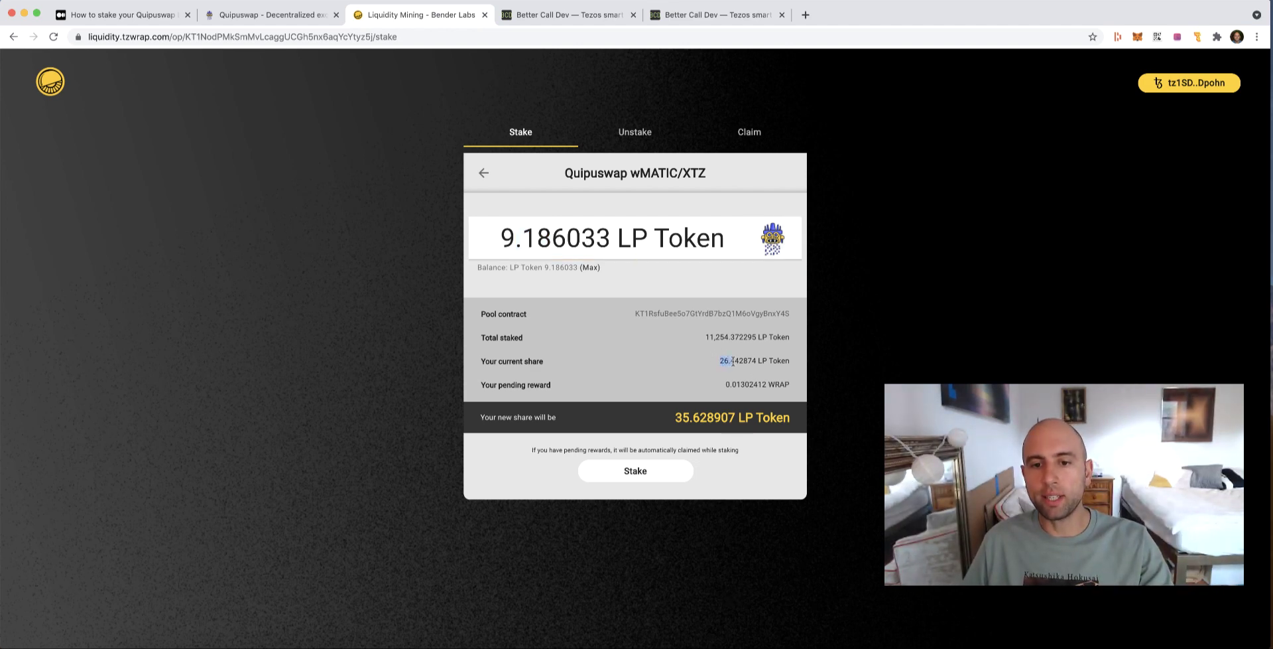
pyautogui.moveTo(674, 417); pyautogui.dragTo(694, 418)
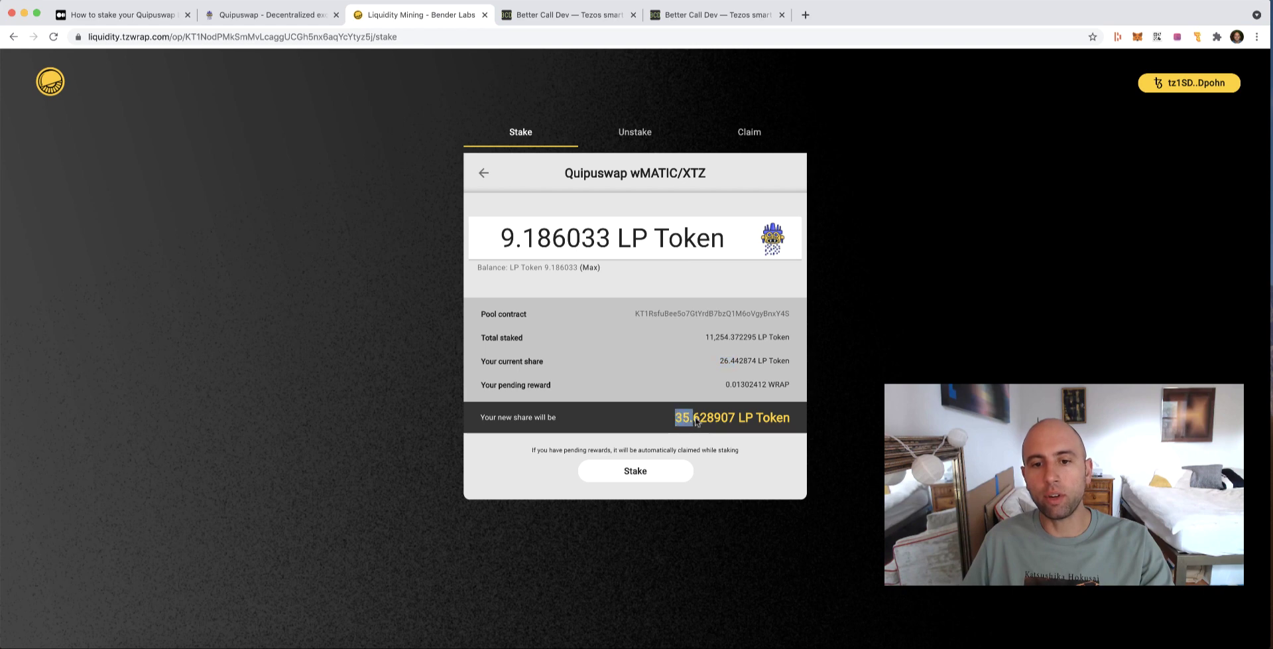
pyautogui.click(659, 472)
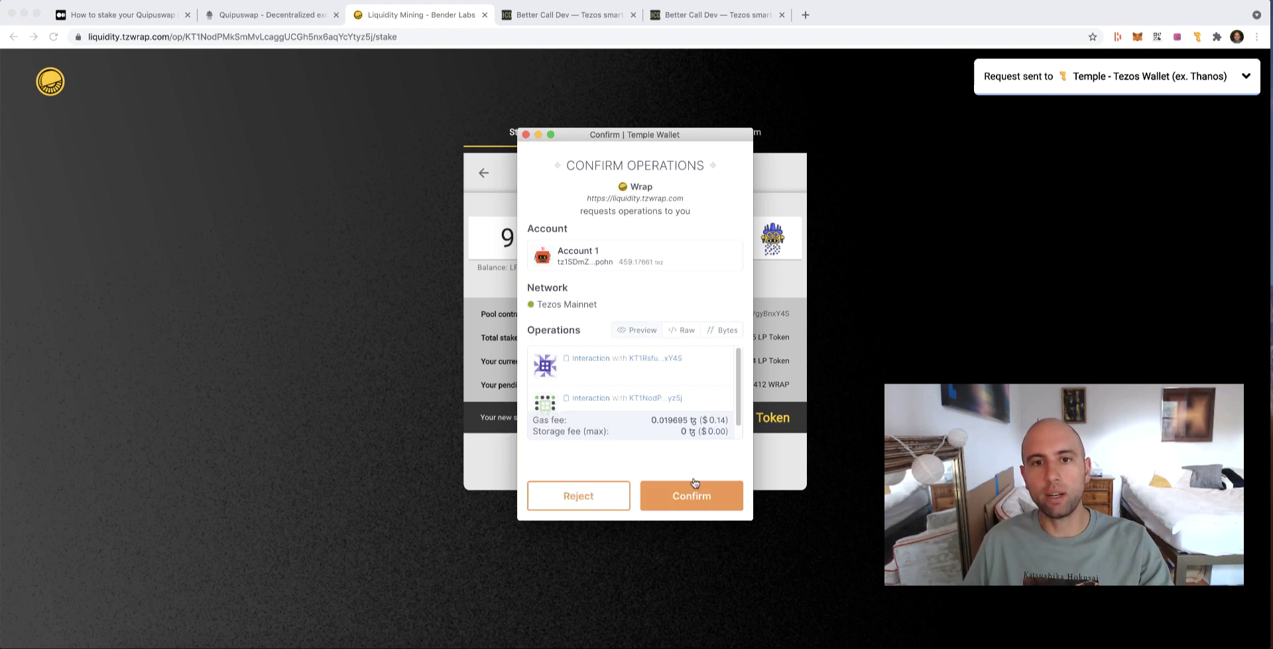
pyautogui.click(715, 507)
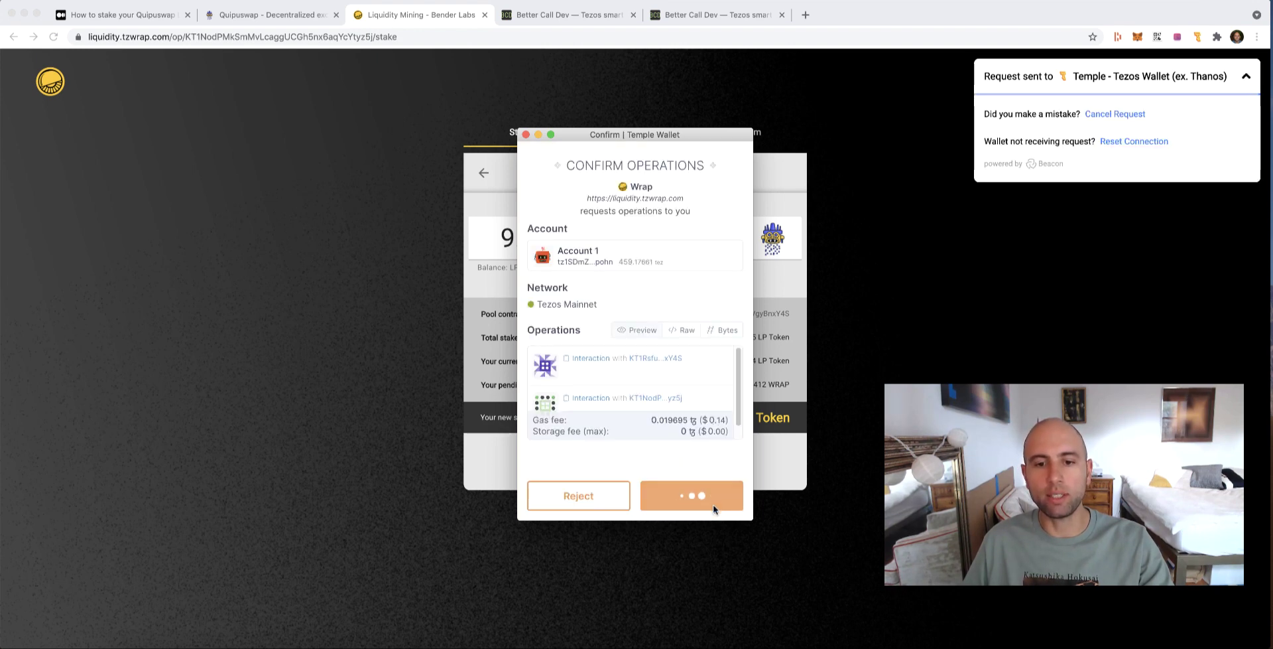
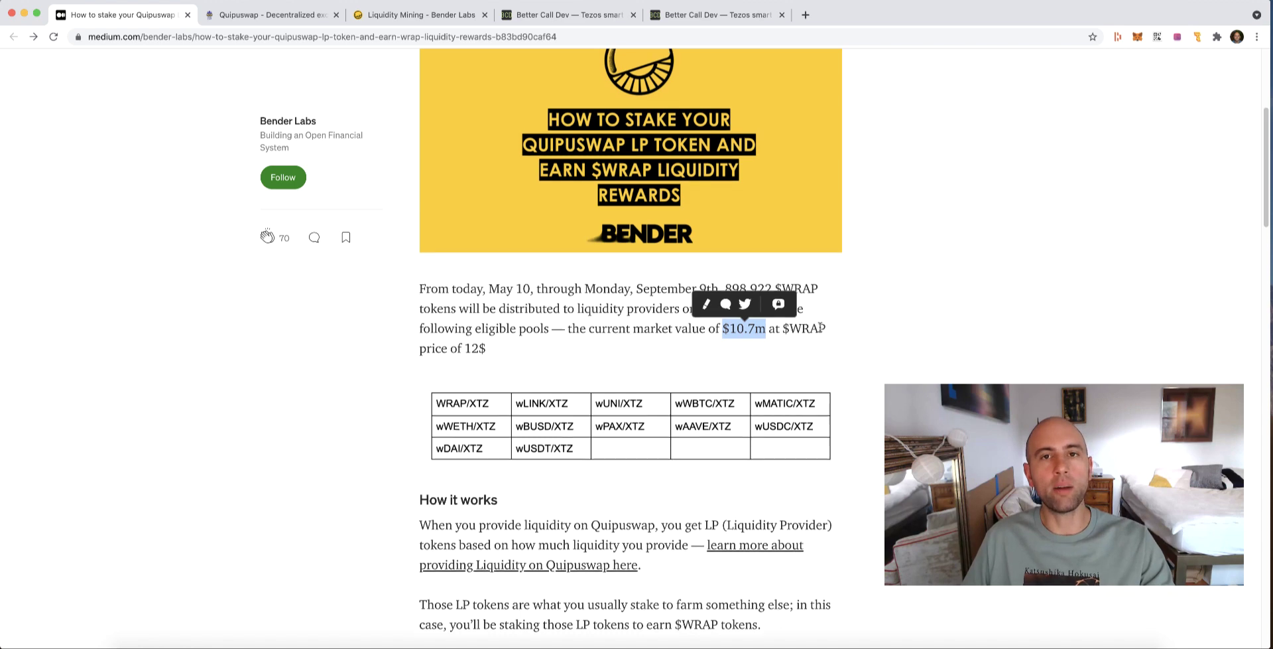
# Read the Medium article's program dates, eligible pools, staking steps and the WRAP reward rate per block per pool
pyautogui.scroll(3, 819, 326)
pyautogui.scroll(-1, 772, 372)
pyautogui.click(556, 392)
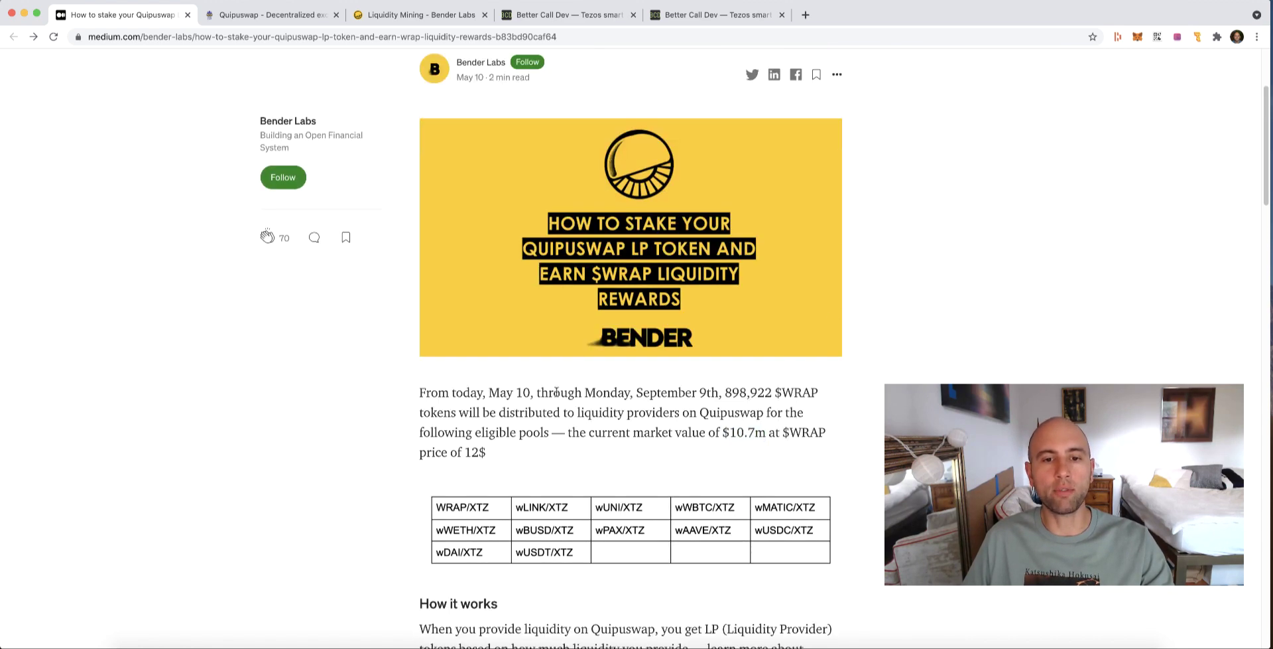
pyautogui.moveTo(490, 394); pyautogui.dragTo(721, 395)
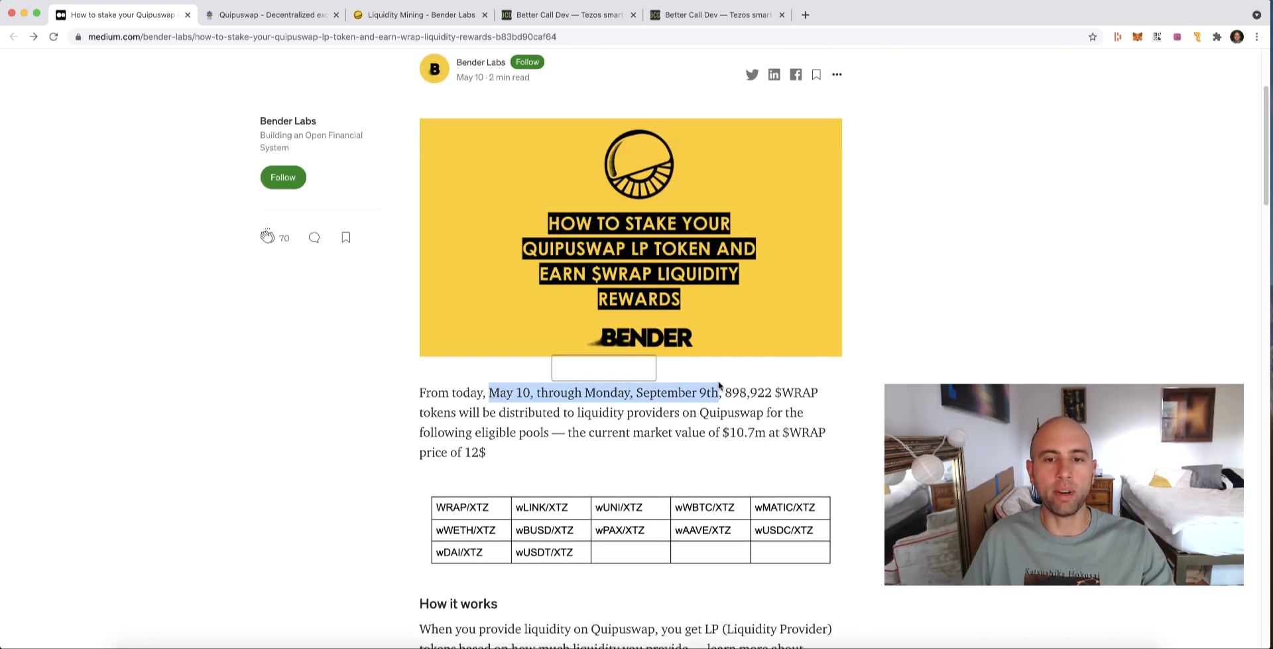
pyautogui.scroll(-3, 747, 372)
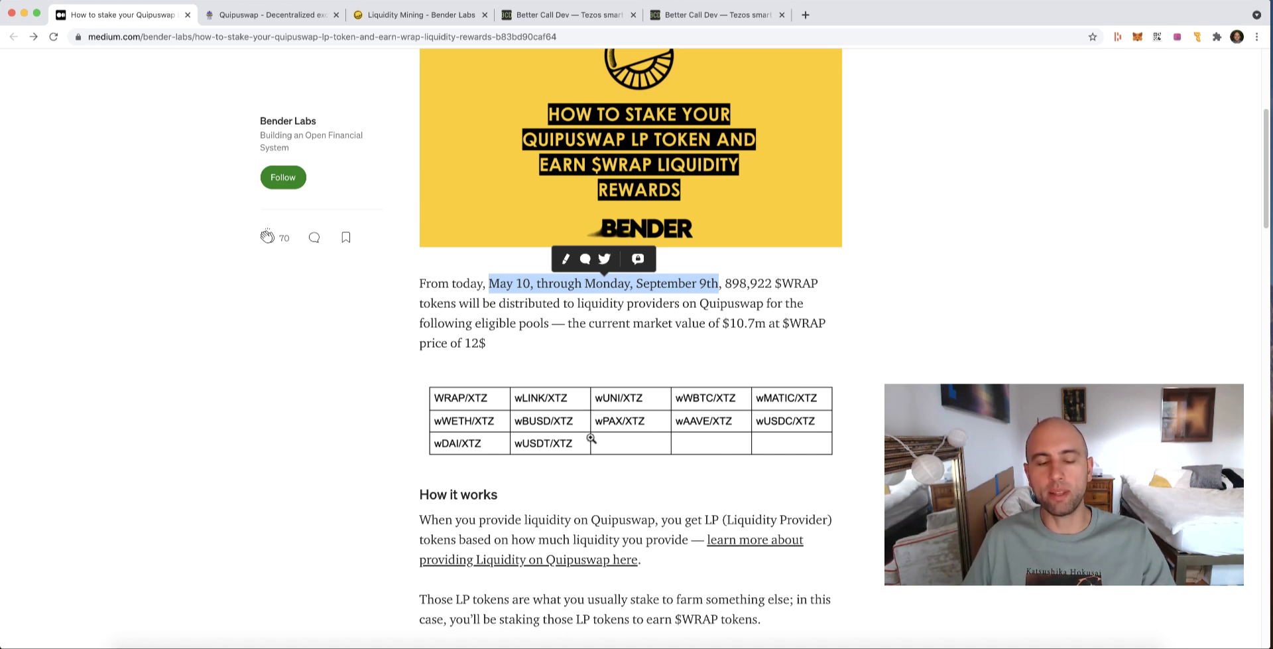
pyautogui.scroll(-10, 594, 475)
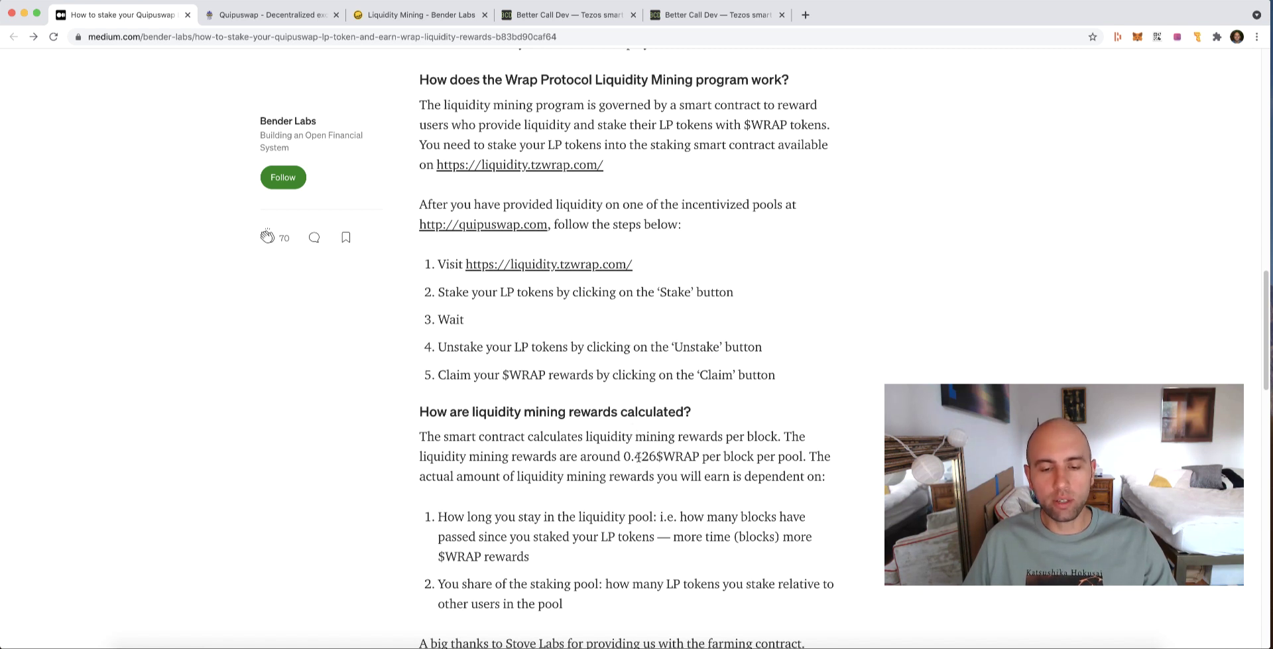
pyautogui.moveTo(625, 457); pyautogui.dragTo(805, 459)
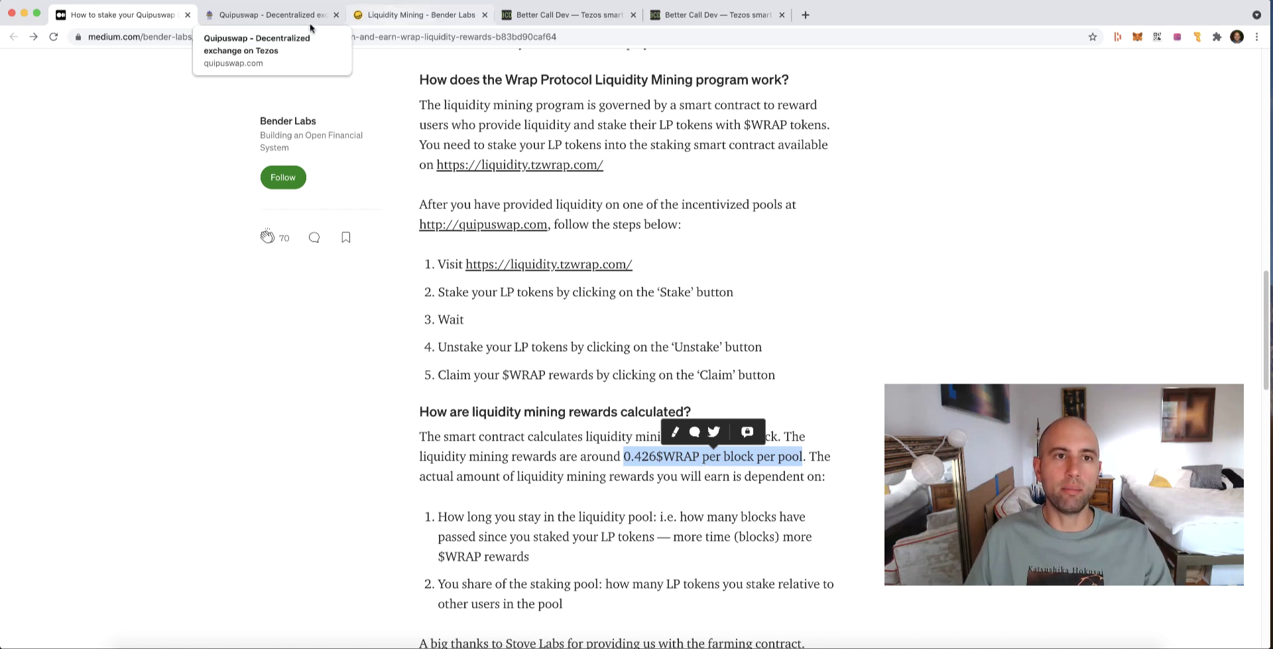
# Return to the Liquidity Mining page and check the pending WRAP reward in the wMATIC/XTZ Unstake view
pyautogui.click(285, 15)
pyautogui.click(382, 22)
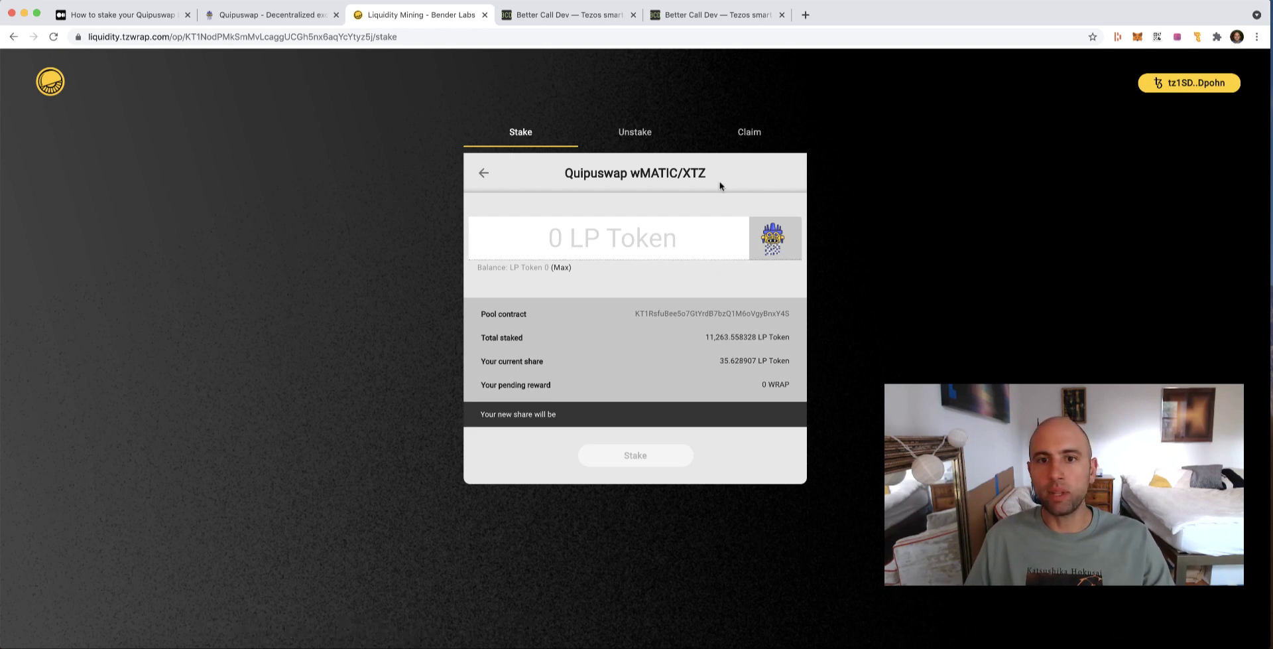
pyautogui.click(634, 137)
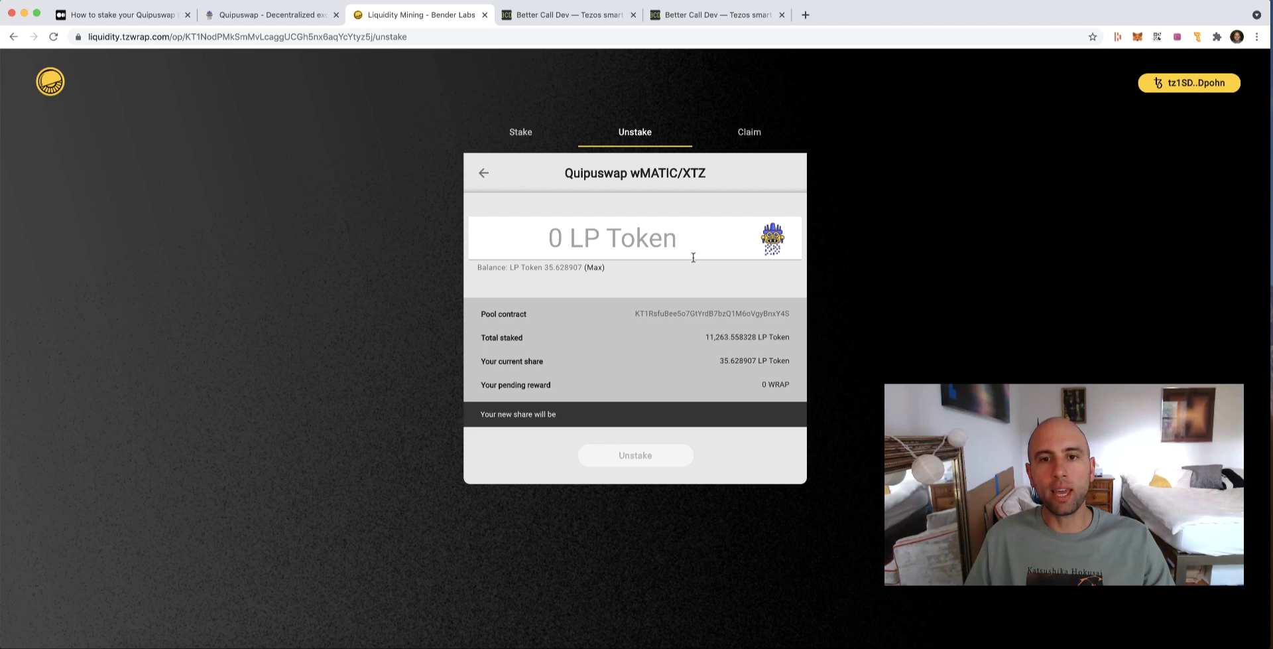
pyautogui.moveTo(759, 383)
pyautogui.mouseDown()
pyautogui.moveTo(782, 383)
pyautogui.moveTo(553, 399)
pyautogui.moveTo(775, 384)
pyautogui.mouseUp()
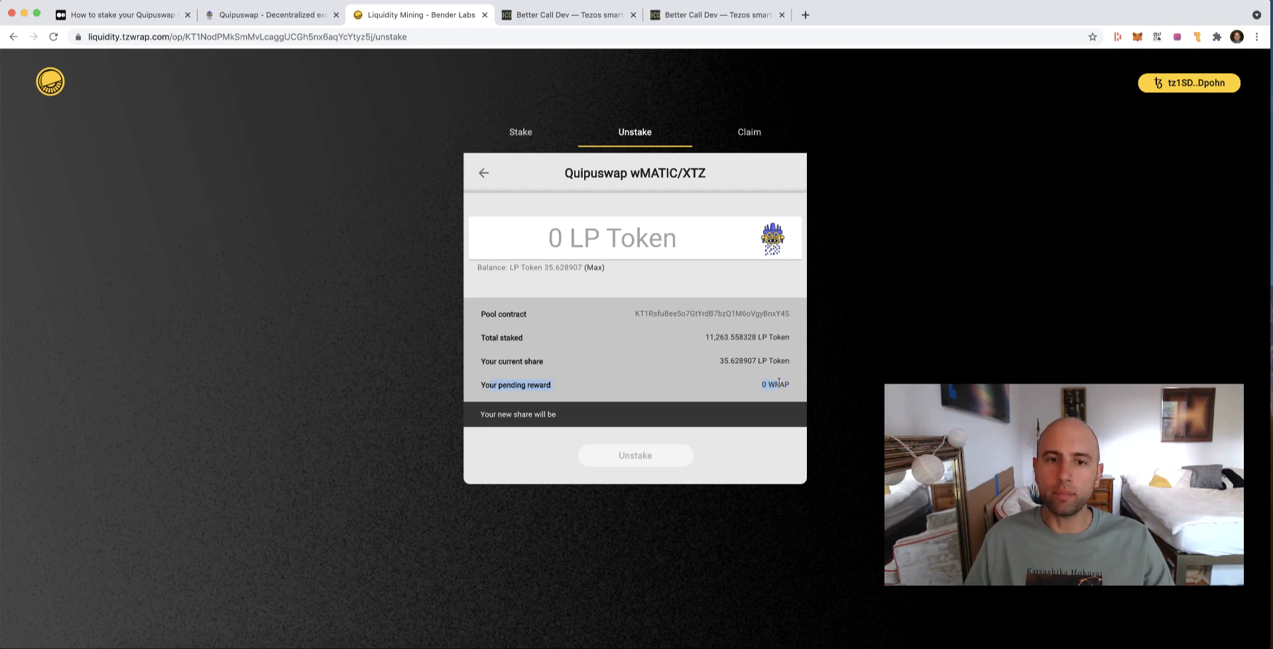
pyautogui.moveTo(779, 382); pyautogui.dragTo(787, 382)
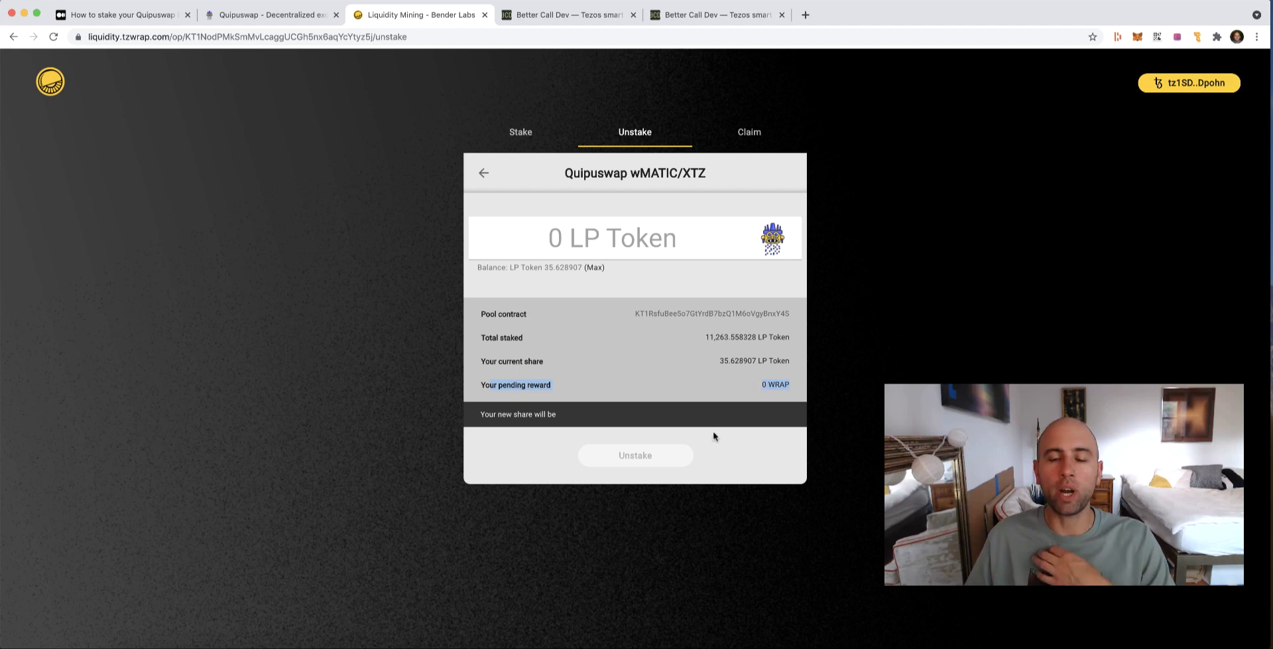
pyautogui.doubleClick(772, 384)
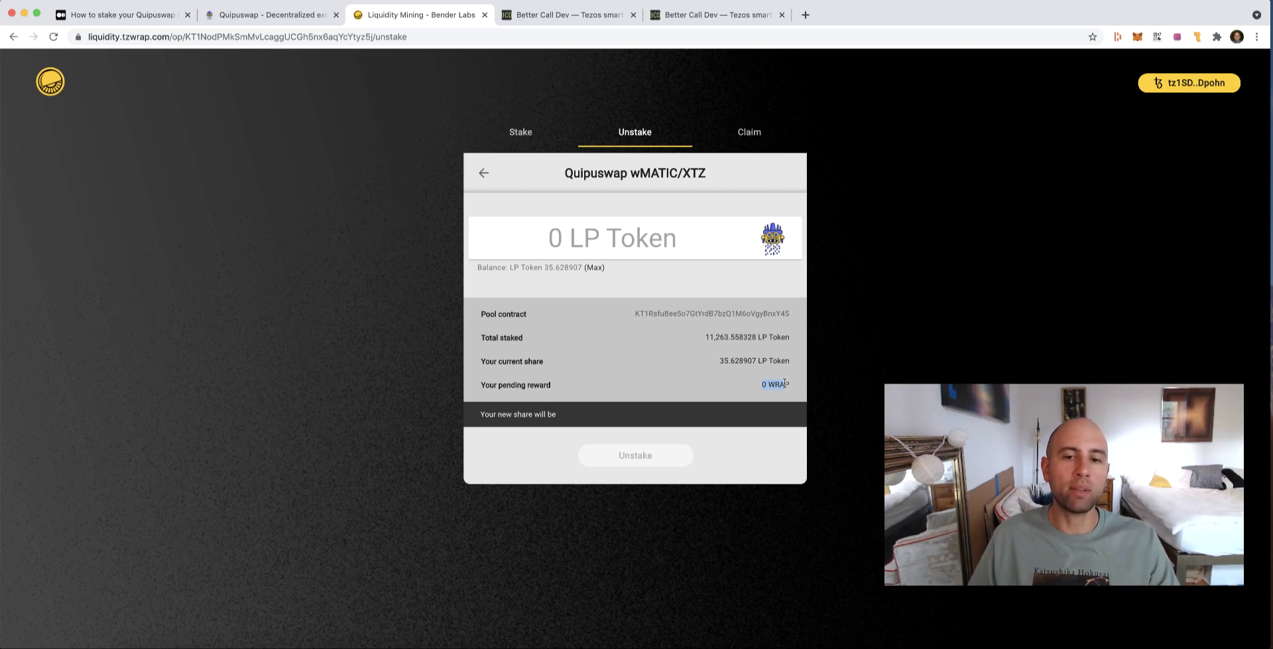
pyautogui.moveTo(784, 383); pyautogui.dragTo(790, 386)
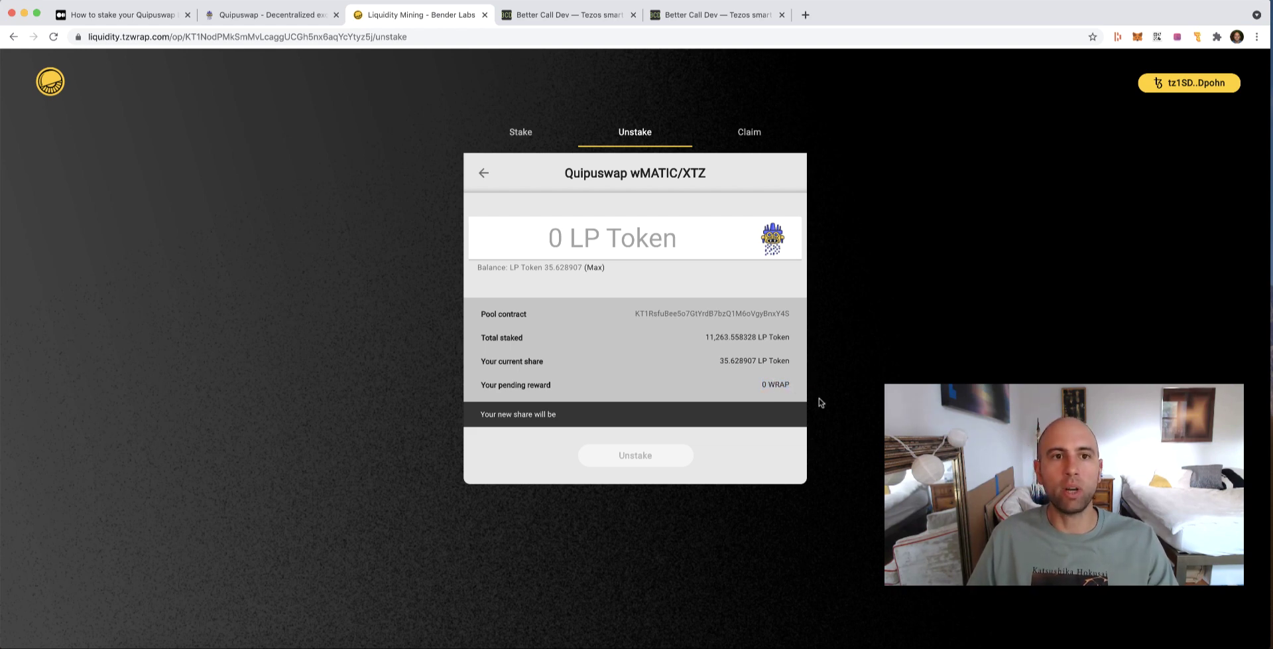
pyautogui.click(773, 383)
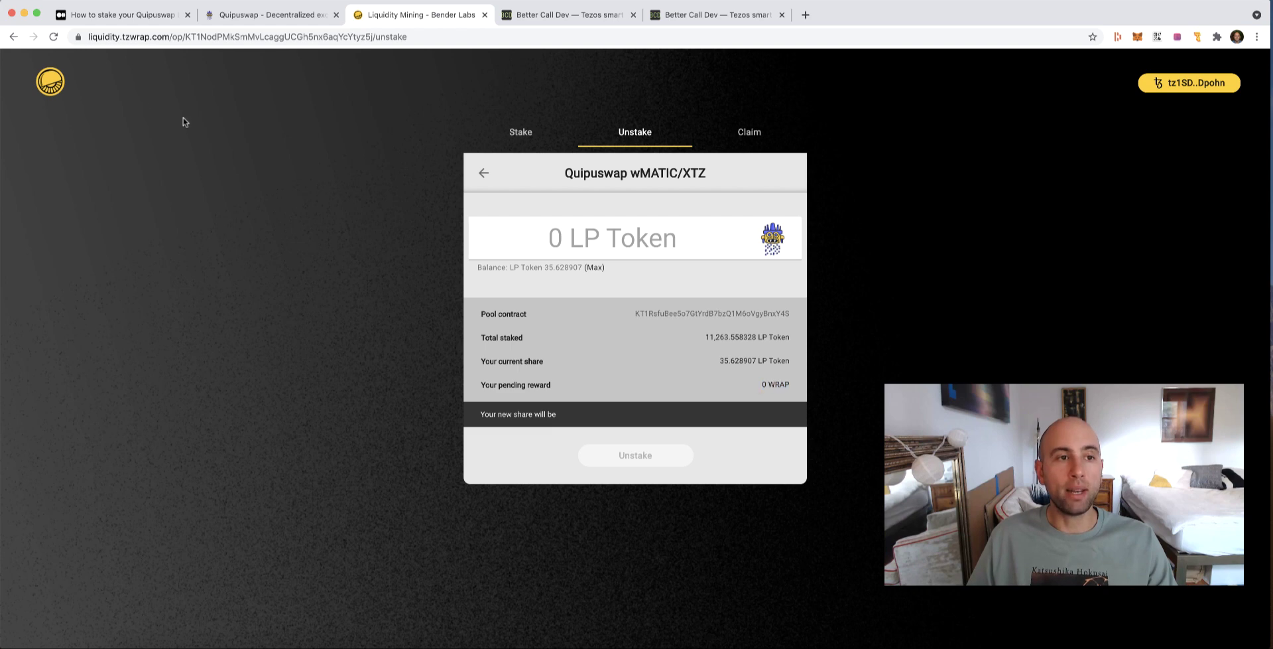
# Reload the wMATIC/XTZ program page and check the pending WRAP reward in the Unstake and Claim views
pyautogui.click(53, 37)
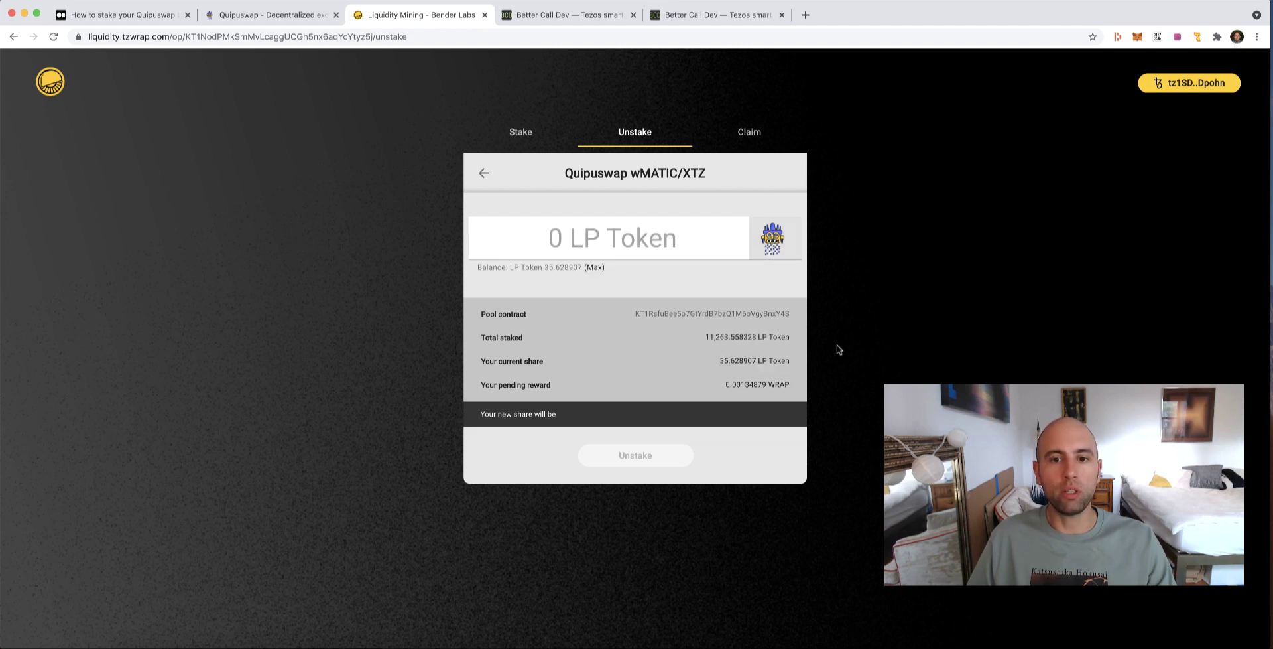
pyautogui.tripleClick(728, 386)
pyautogui.click(783, 389)
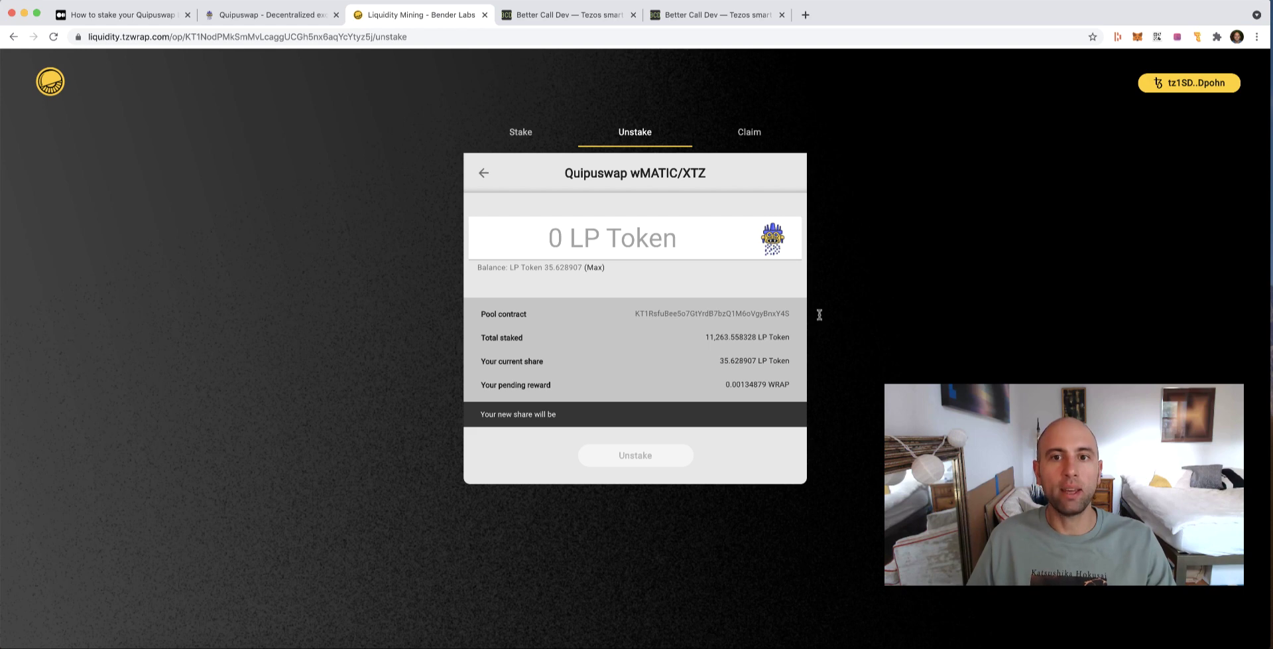
pyautogui.click(757, 131)
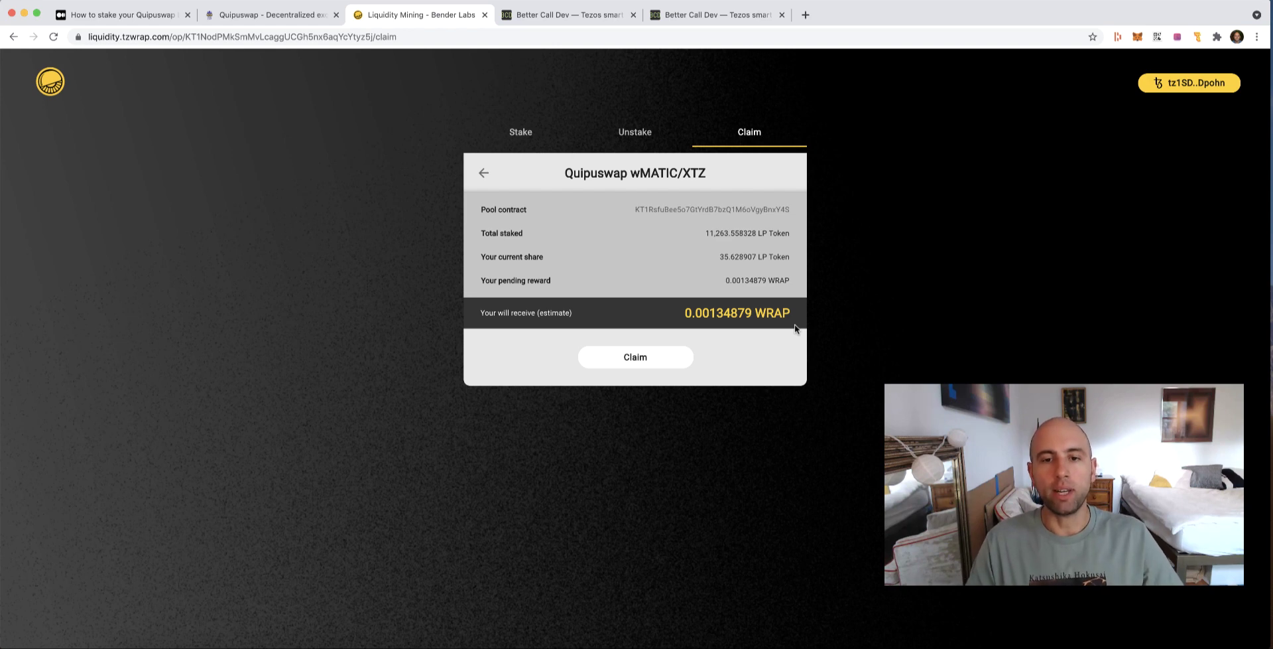
pyautogui.click(631, 131)
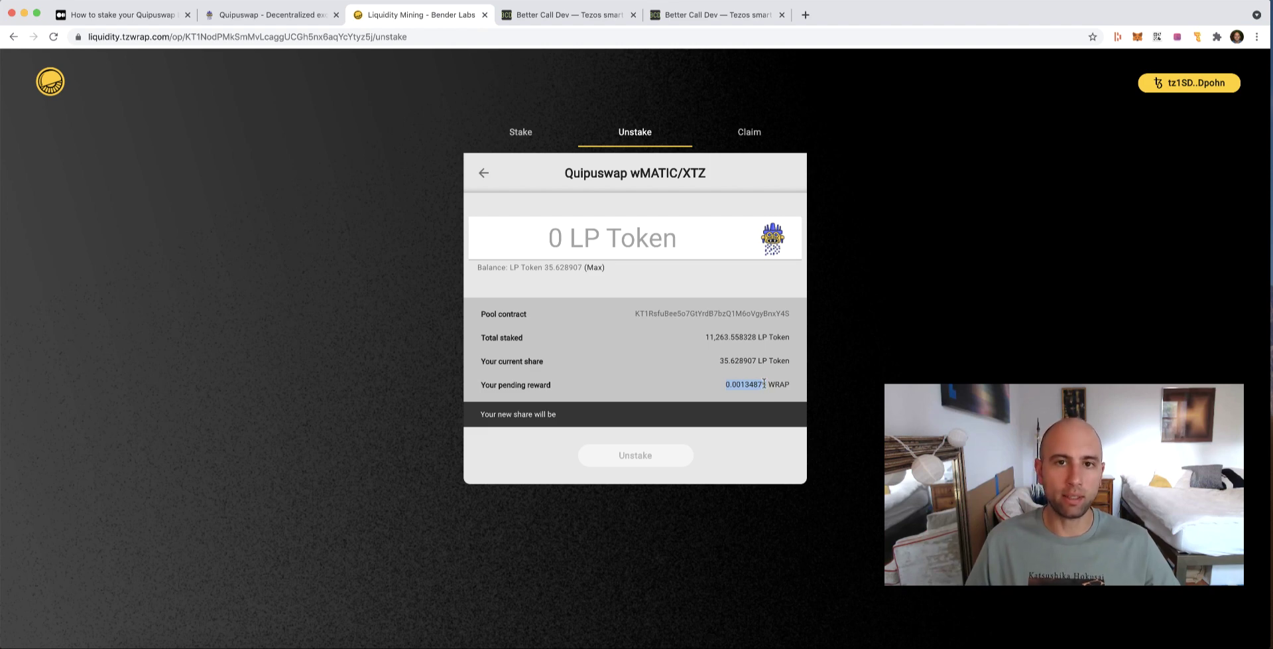
# Reread the Medium article's section on how liquidity mining rewards are calculated, highlighting the WRAP rate per block per pool
pyautogui.click(126, 15)
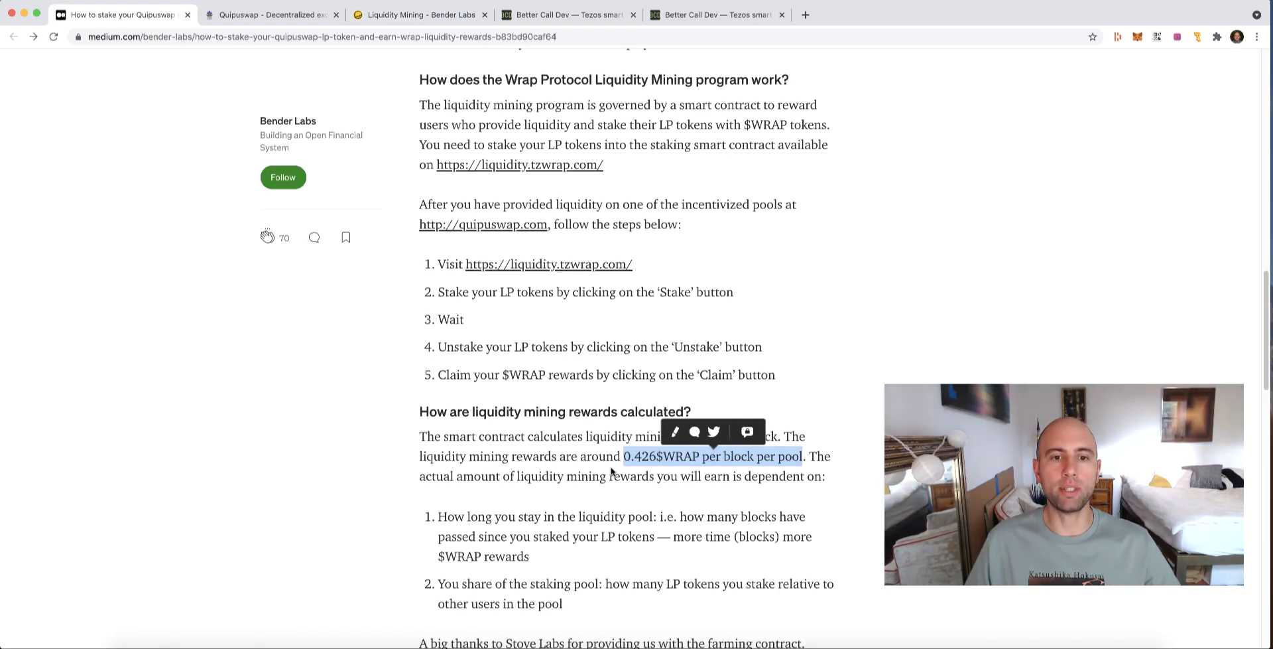
pyautogui.click(560, 528)
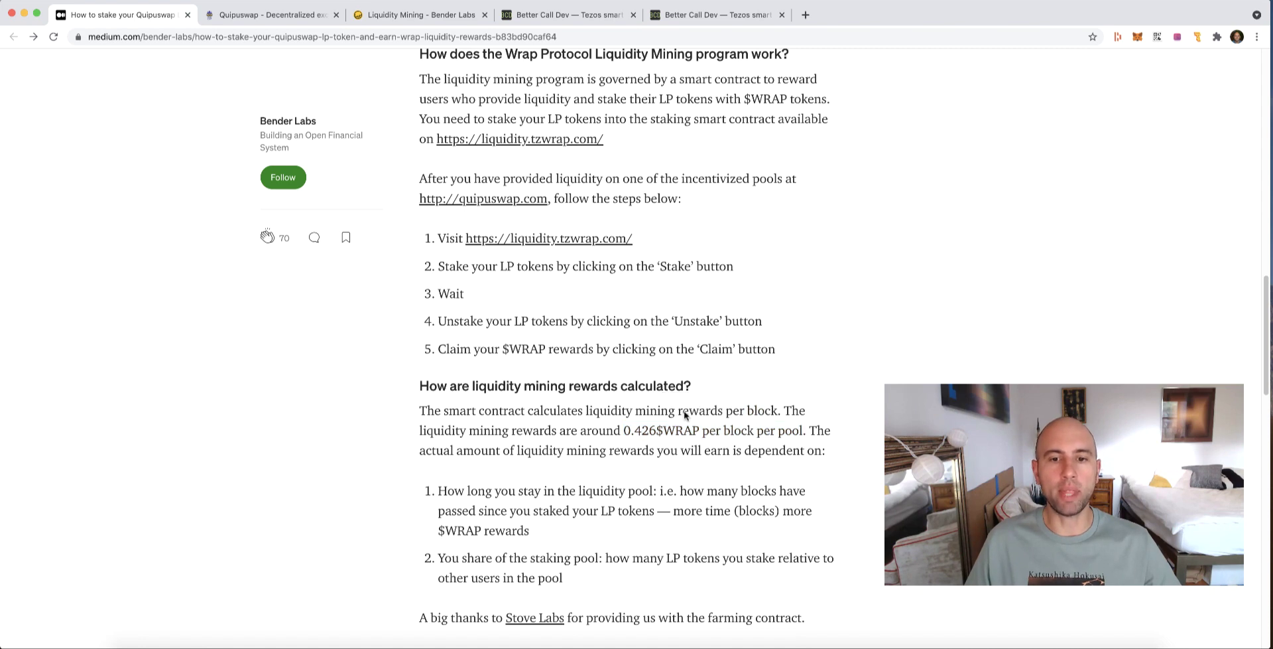
pyautogui.moveTo(621, 431); pyautogui.dragTo(657, 433)
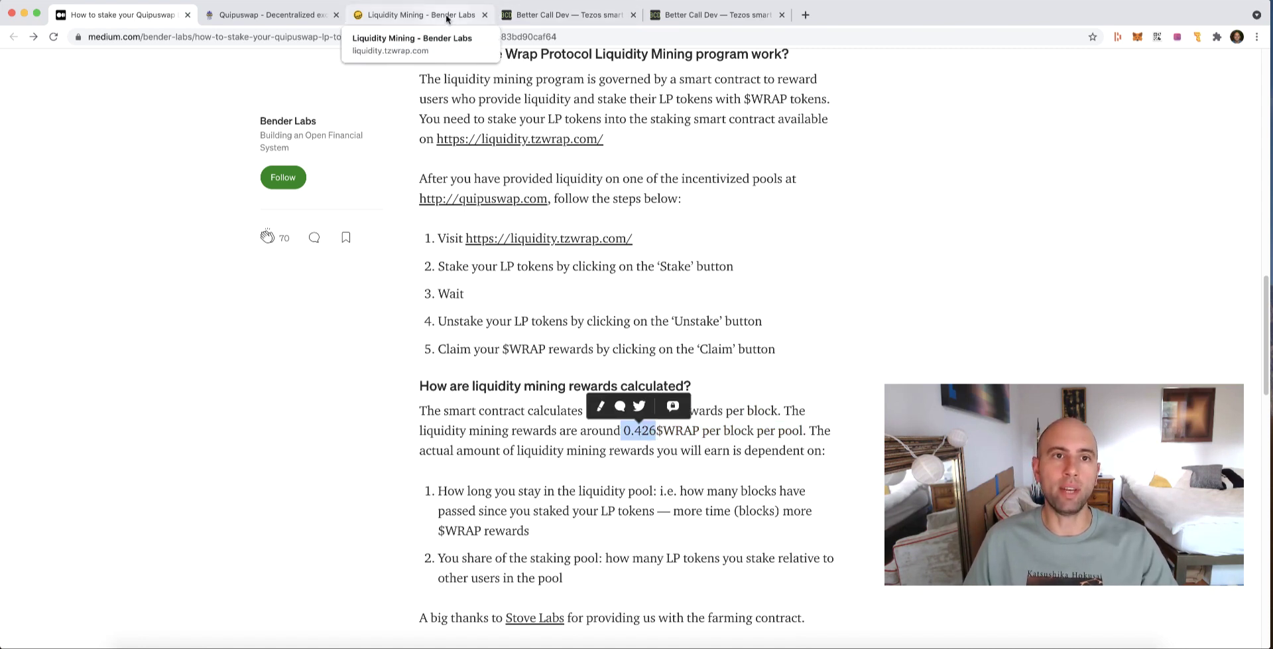
# Review the staked share in the wMATIC/XTZ Unstake view and the wMATIC Remove Liquidity page on QuipuSwap
pyautogui.click(424, 15)
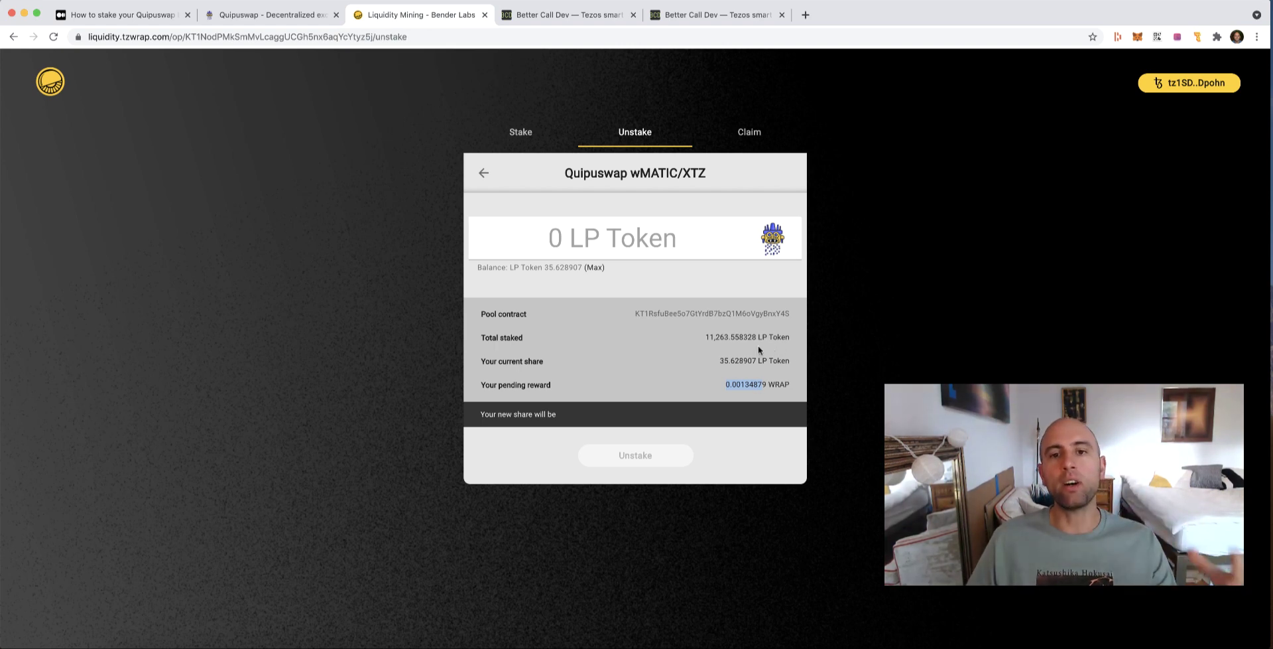
pyautogui.click(252, 14)
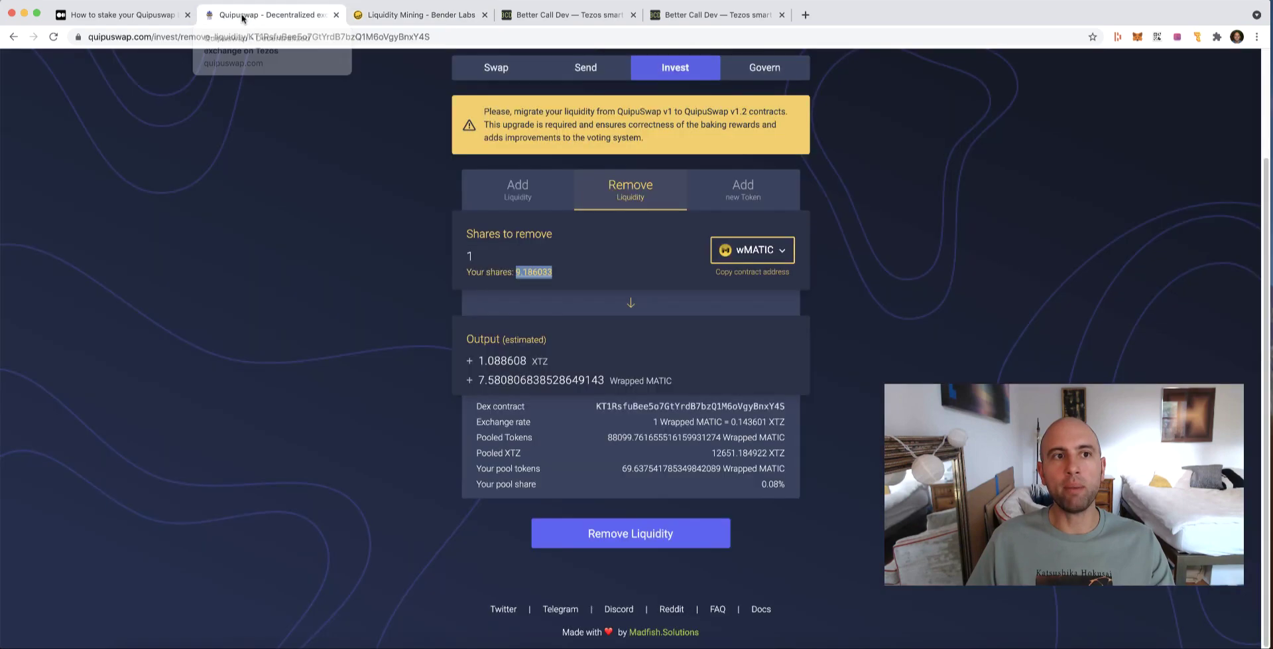
pyautogui.scroll(3, 743, 292)
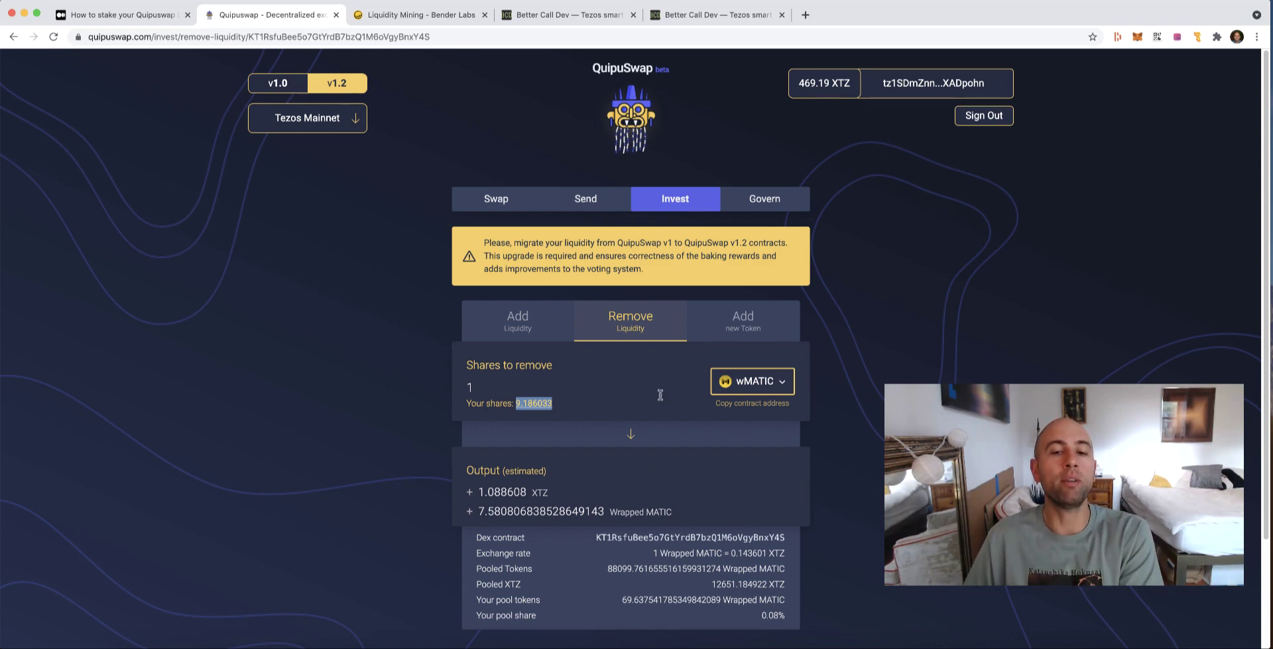
# Check the current share and pending WRAP reward in the wMATIC/XTZ Stake and Unstake views, and return to QuipuSwap's Remove Liquidity page
pyautogui.click(433, 20)
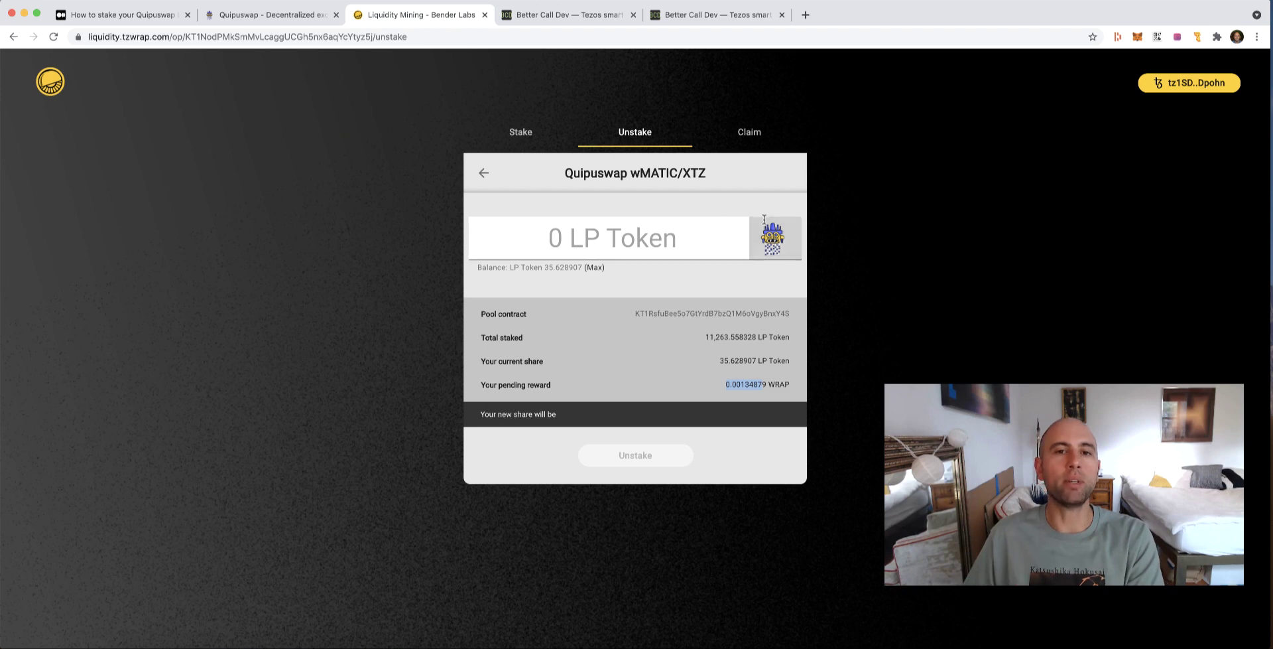
pyautogui.click(543, 133)
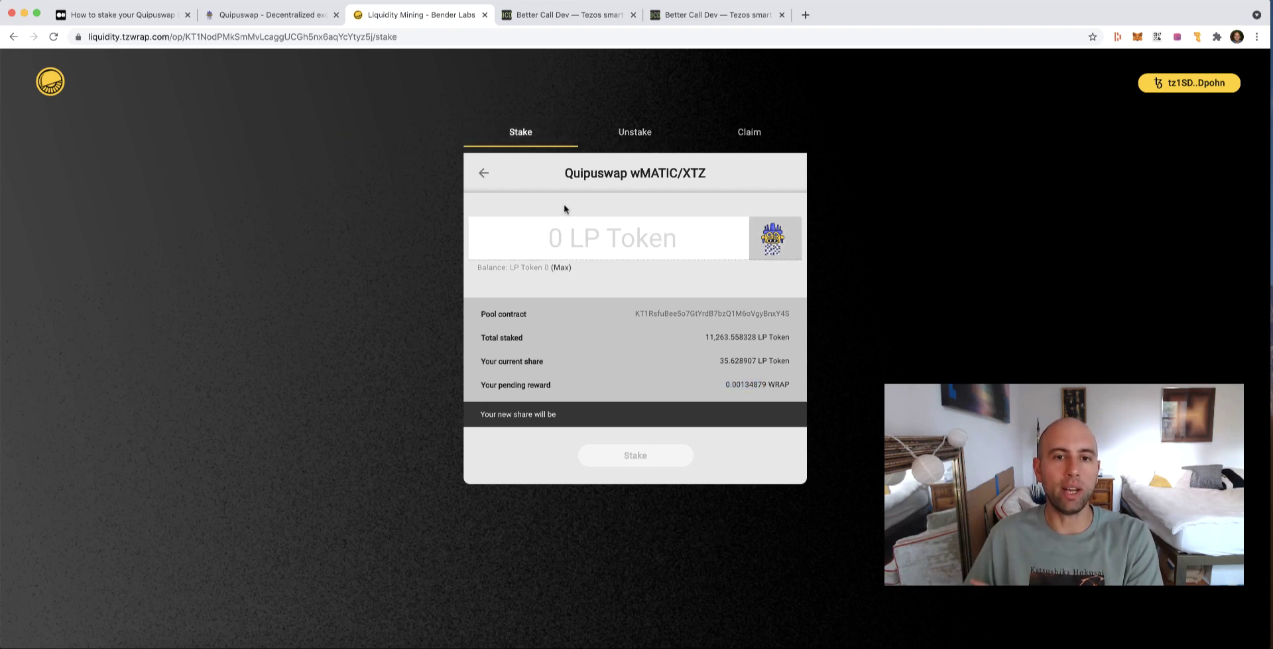
pyautogui.click(628, 135)
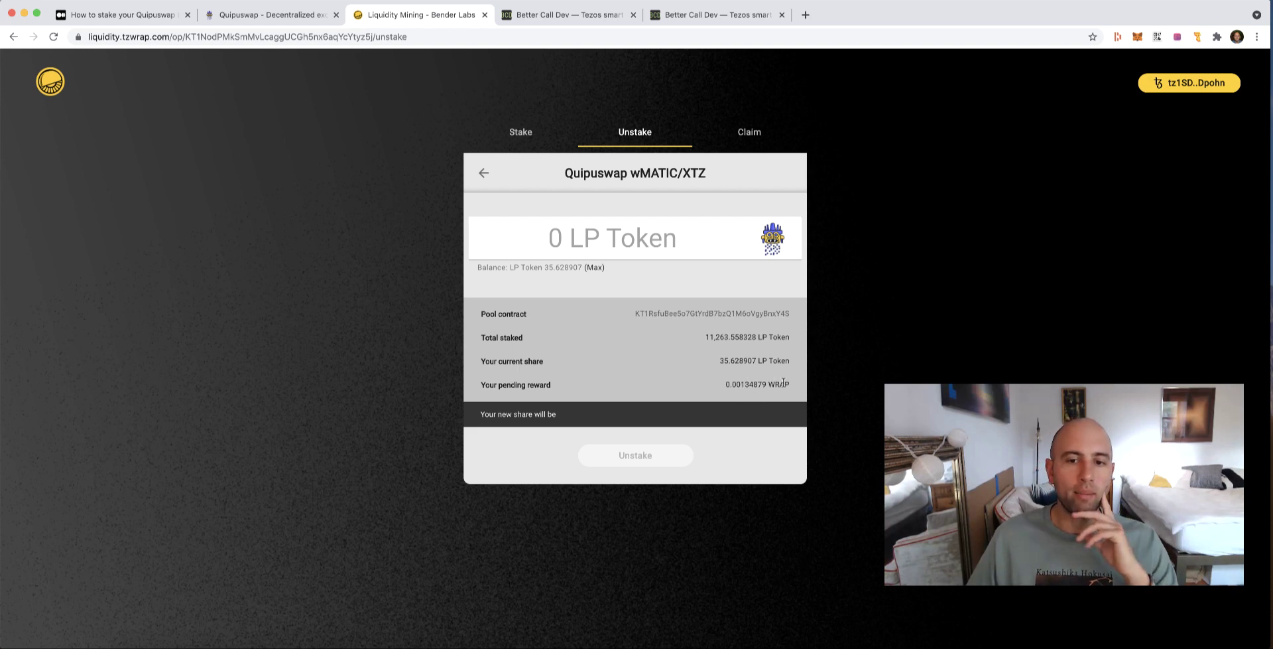
pyautogui.moveTo(789, 384); pyautogui.dragTo(724, 383)
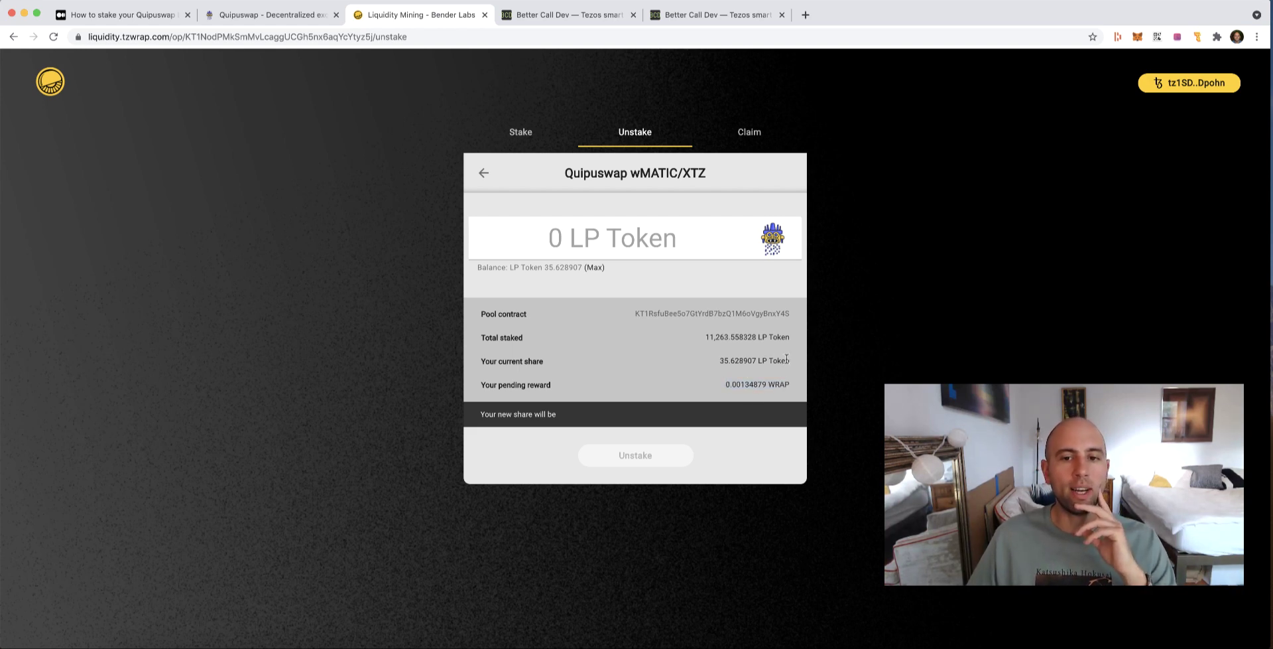
pyautogui.moveTo(788, 361); pyautogui.dragTo(715, 360)
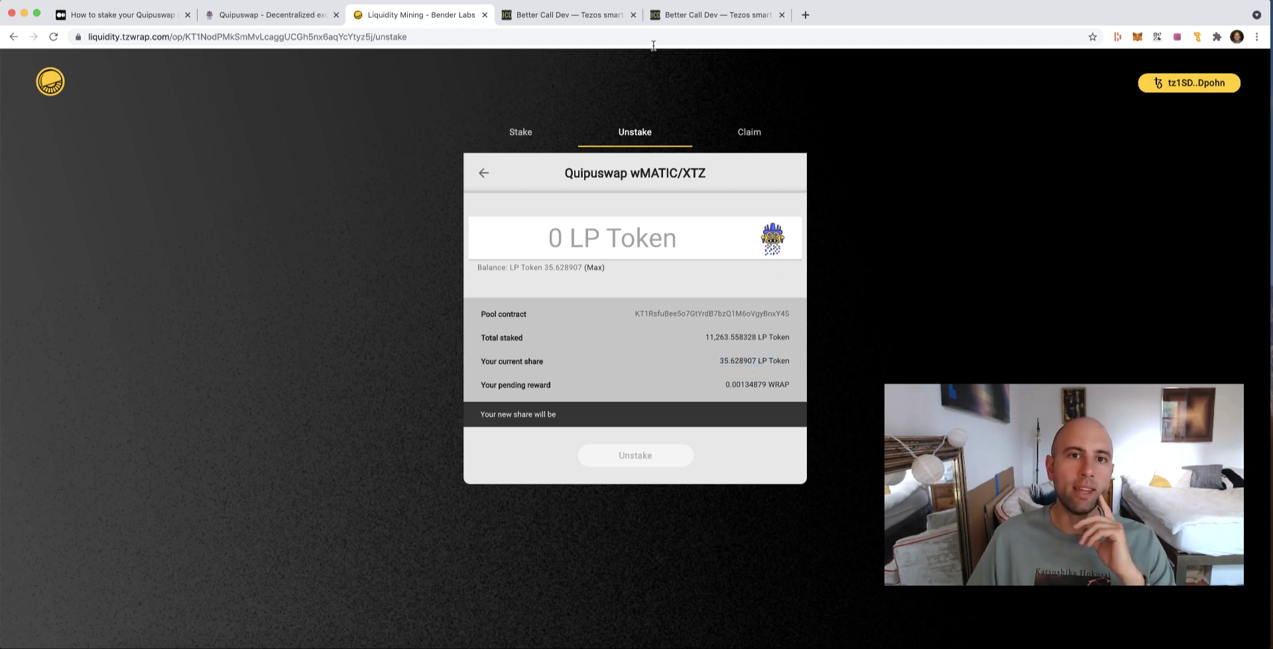
pyautogui.click(271, 15)
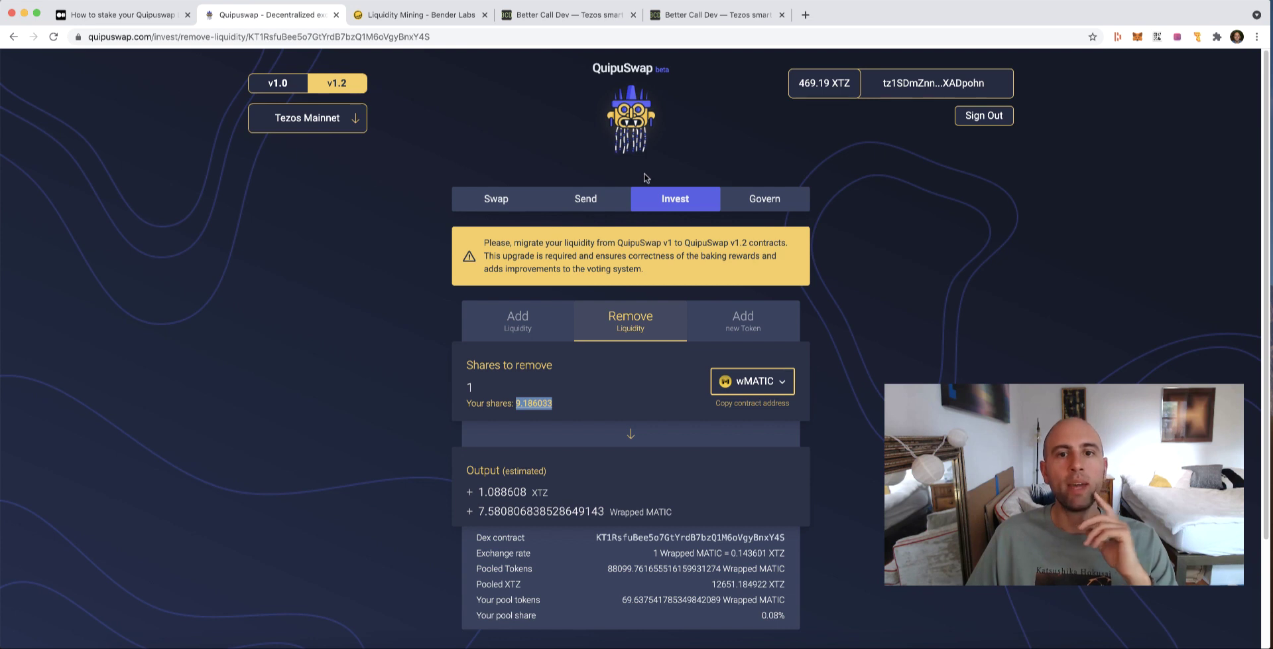